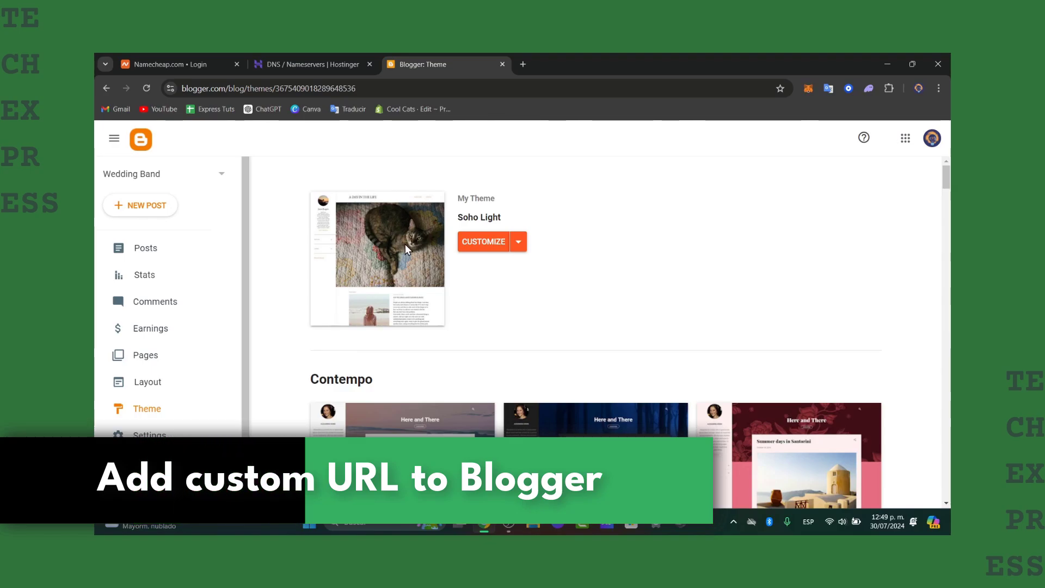
Switch to Hostinger and go to the list of owned domains
scroll(532, 321, down, 10)
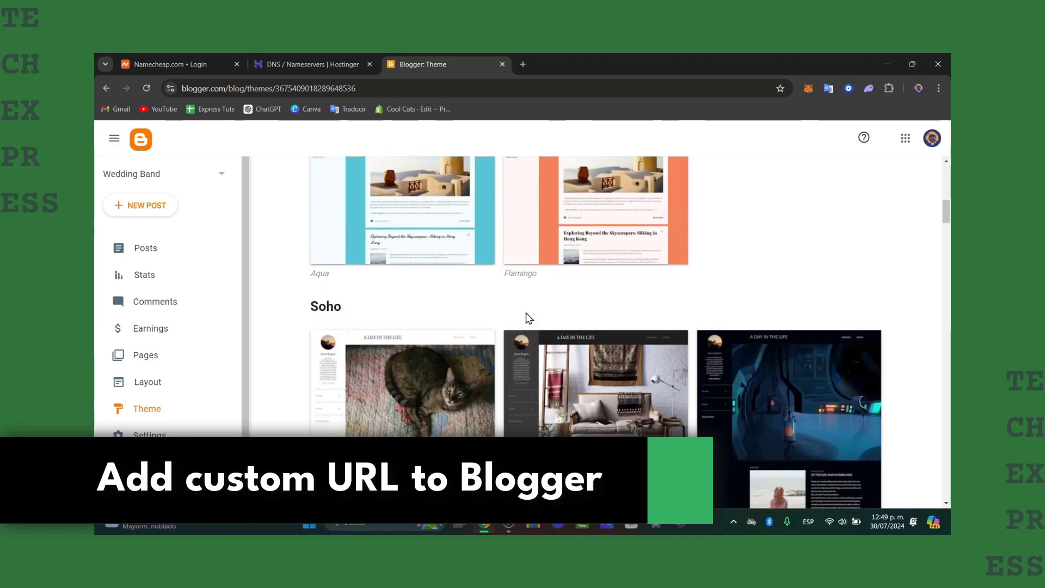
scroll(529, 320, down, 12)
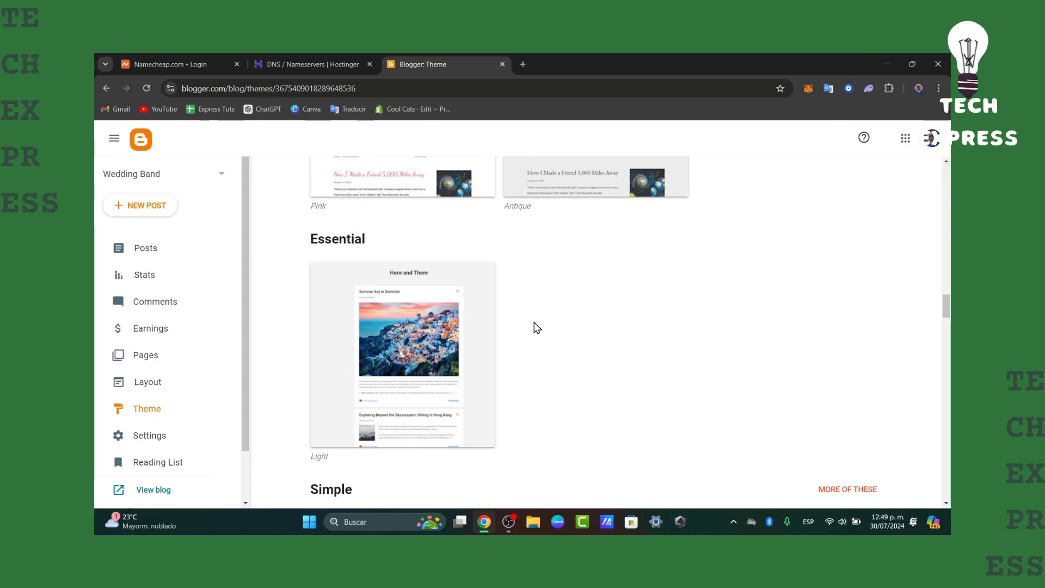
scroll(537, 327, up, 8)
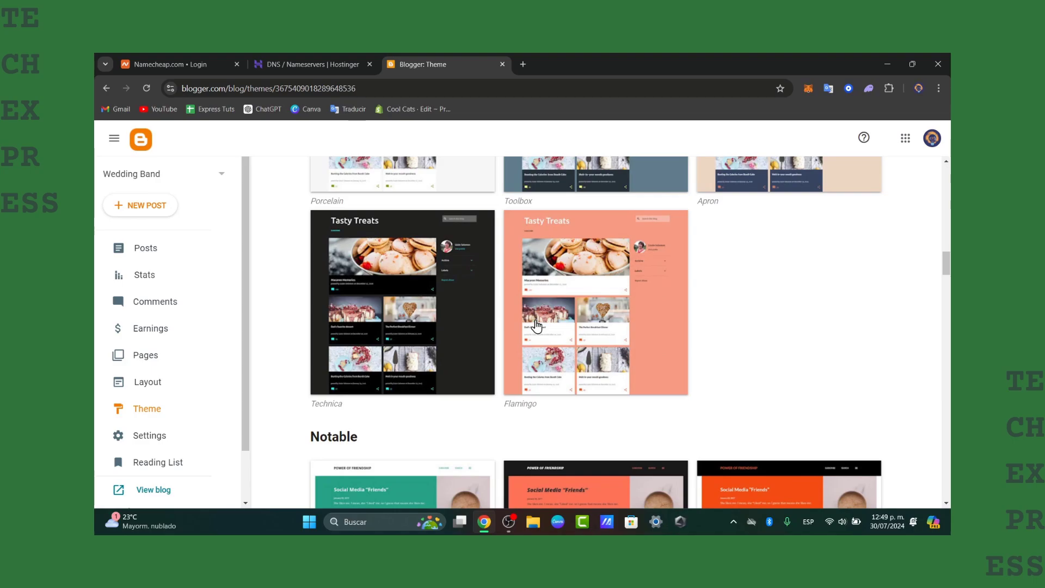
click(345, 64)
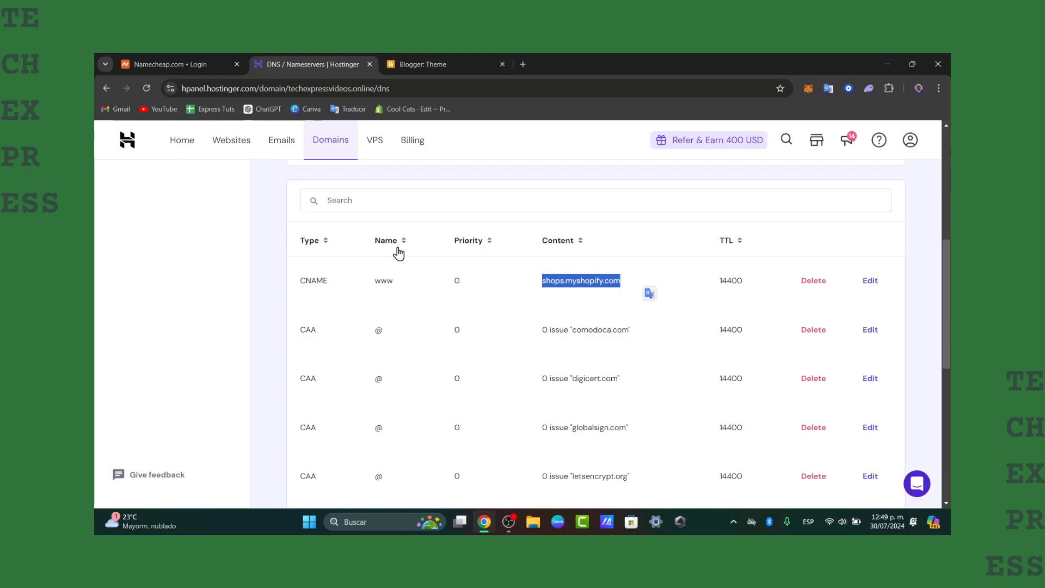
scroll(397, 250, up, 5)
click(346, 146)
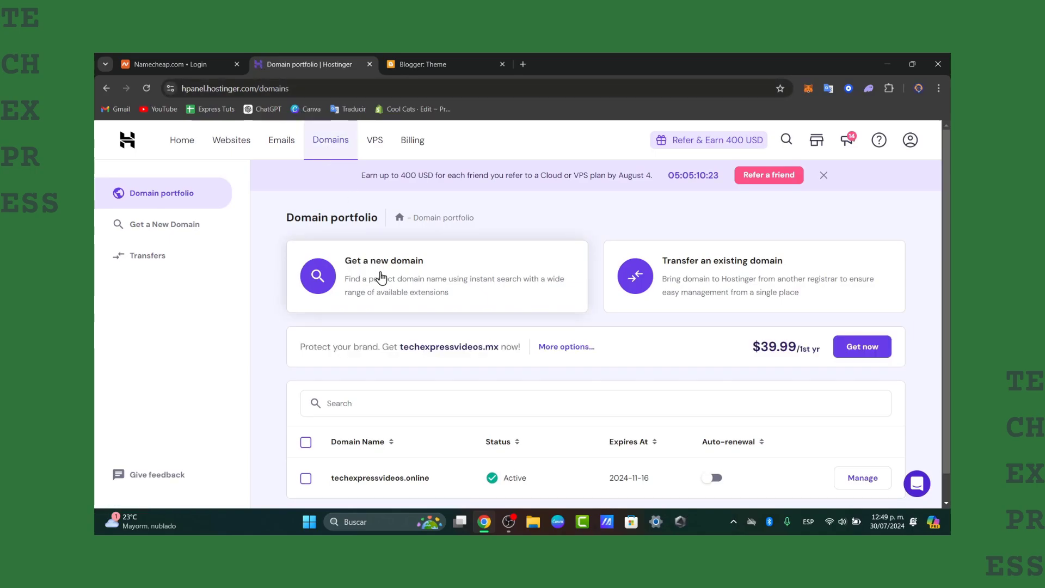
Search for 'techexpress' domains and see that techexpress.com is already taken
click(400, 282)
click(498, 295)
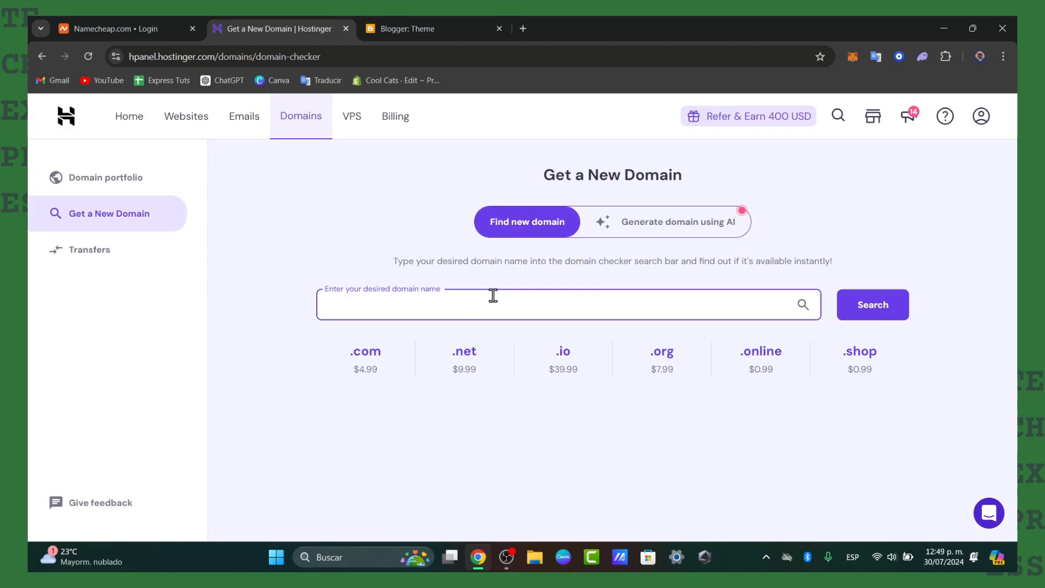
text(techexpress)
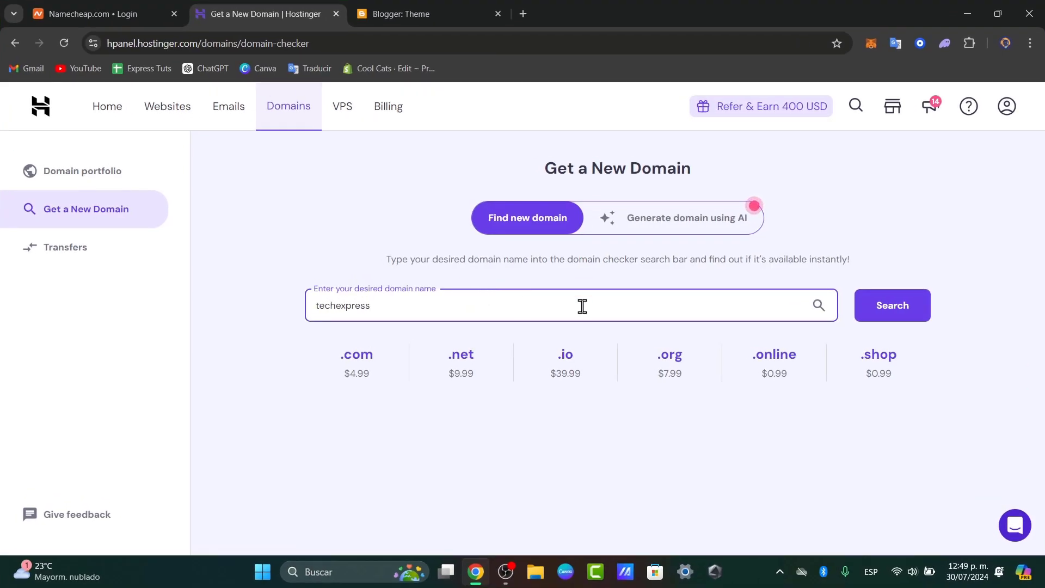
click(902, 307)
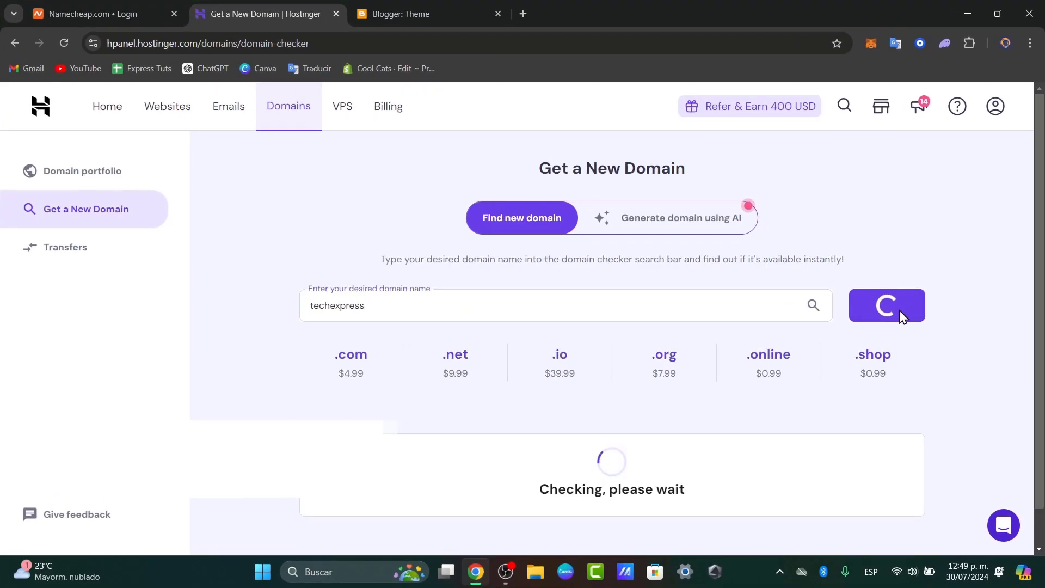
scroll(903, 319, down, 4)
scroll(905, 321, down, 2)
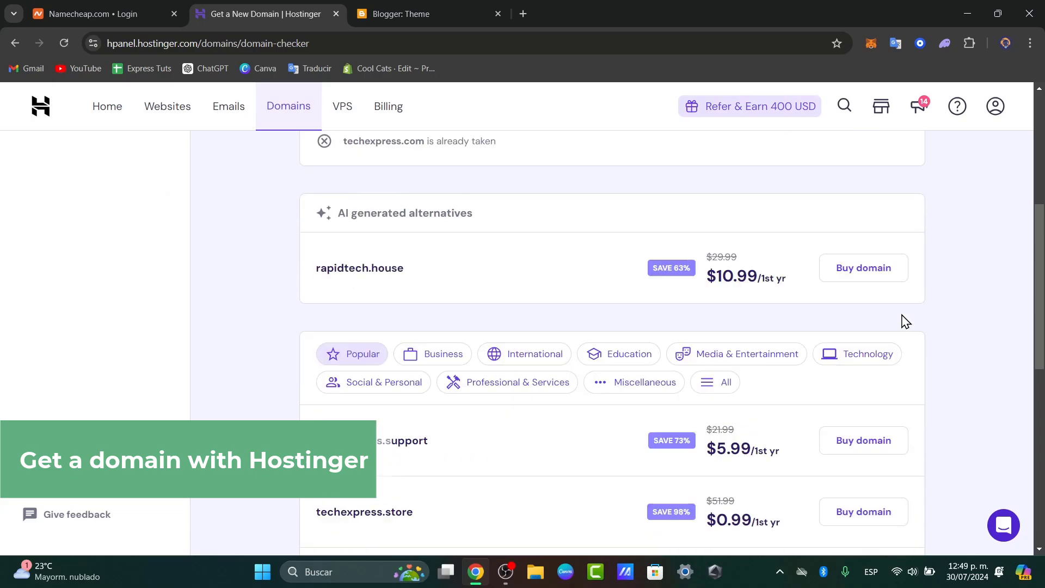
scroll(905, 321, down, 3)
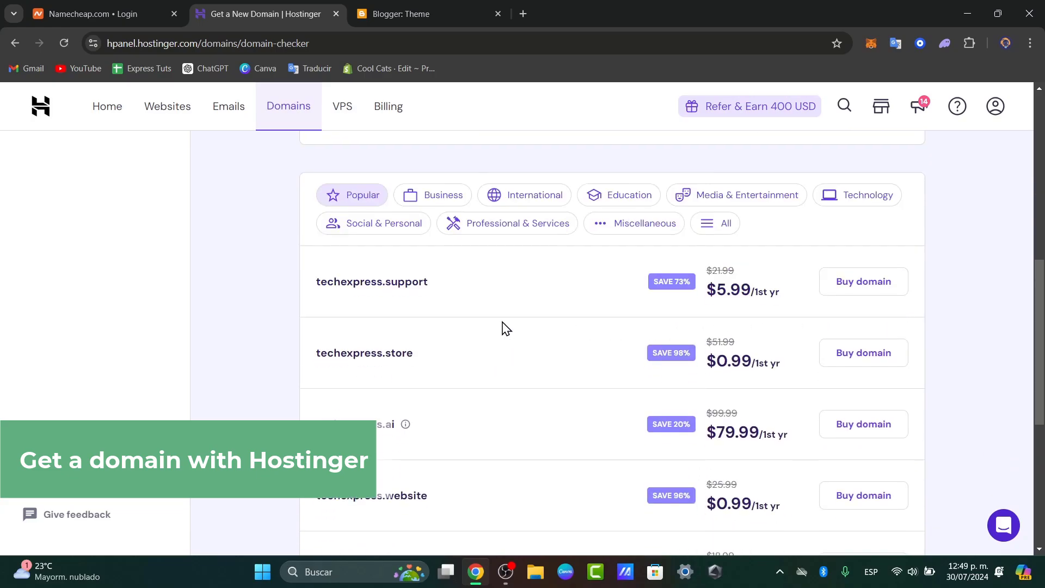
Compare cheaper alternatives like techexpress.store at 0.99, then start and cancel buying techexpress.icu
drag(713, 361, 792, 363)
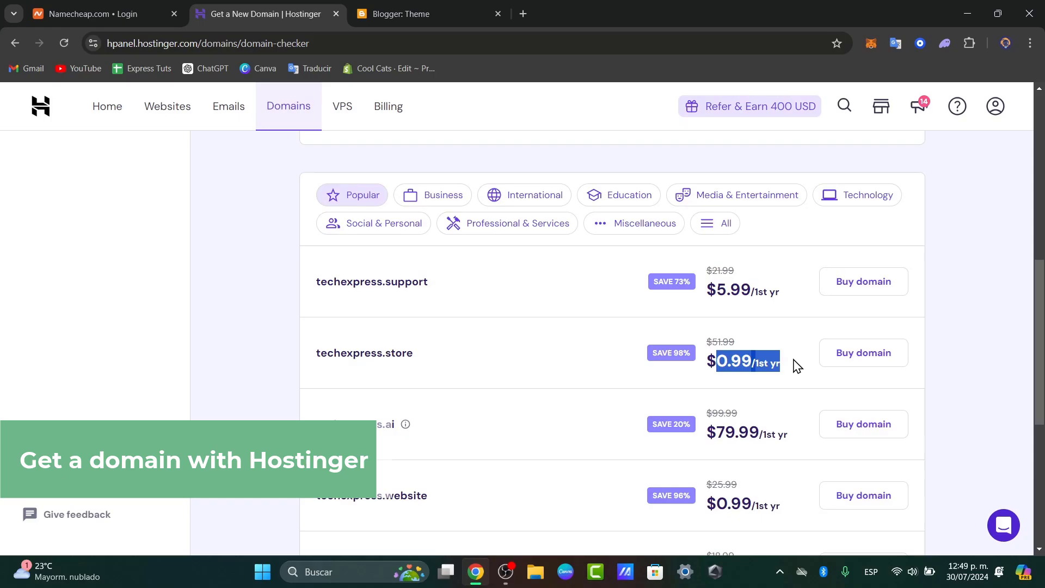
drag(413, 354, 314, 354)
scroll(639, 364, down, 6)
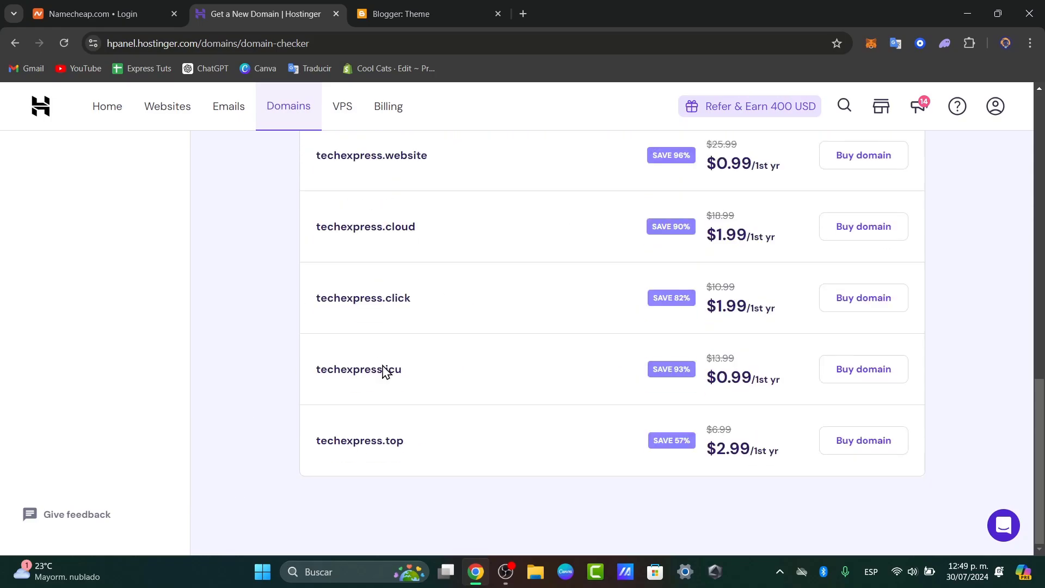
click(882, 369)
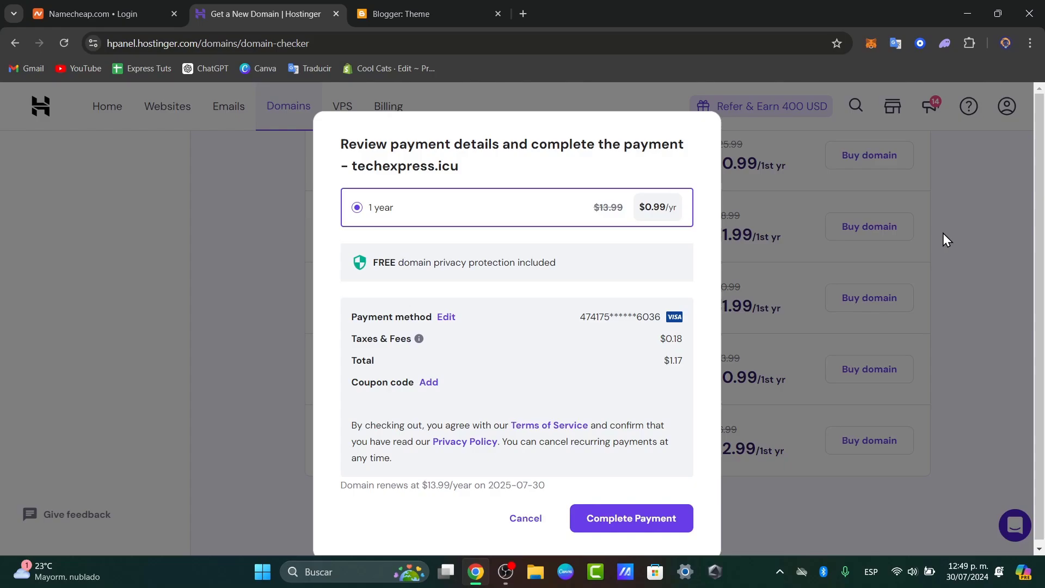
click(519, 520)
scroll(531, 381, up, 10)
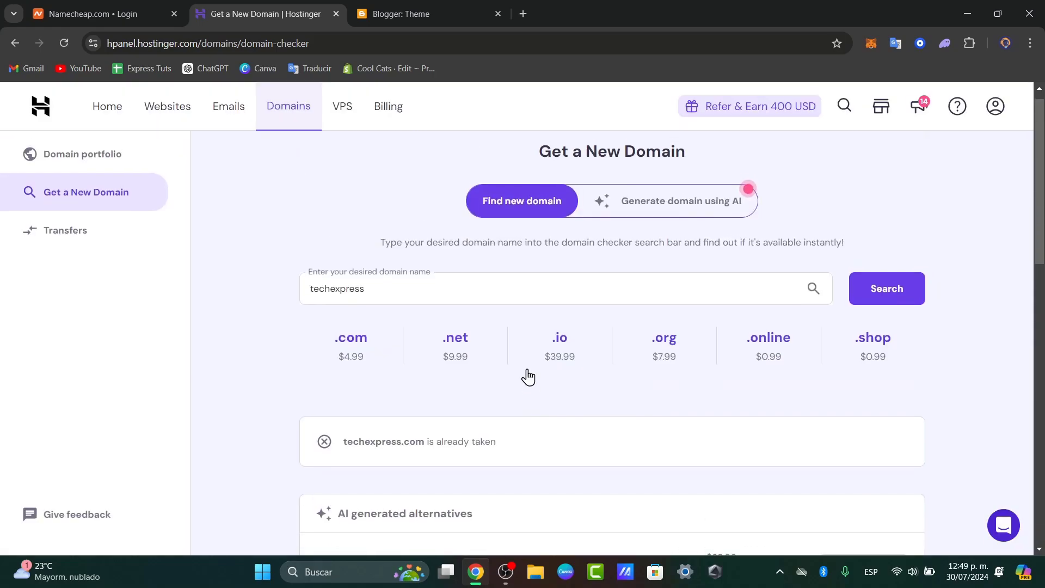
Return to Domains and manage techexpressvideos.online
click(279, 104)
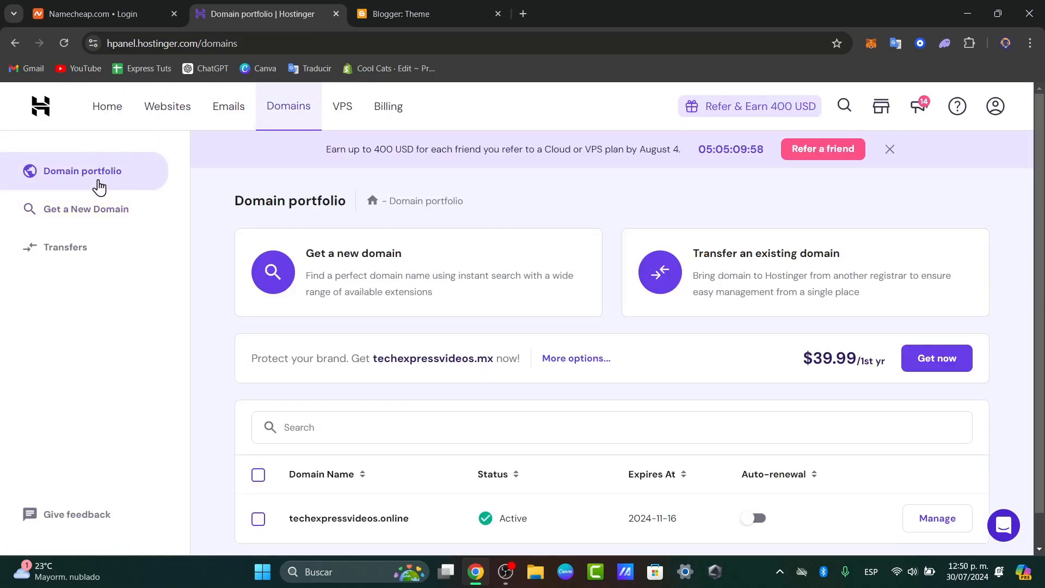
scroll(795, 386, down, 1)
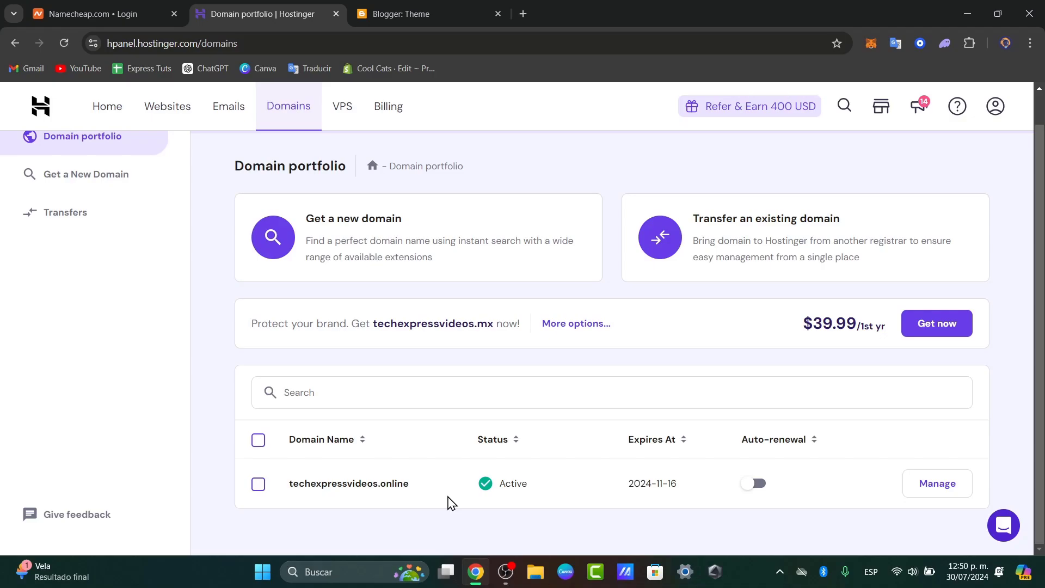
click(925, 485)
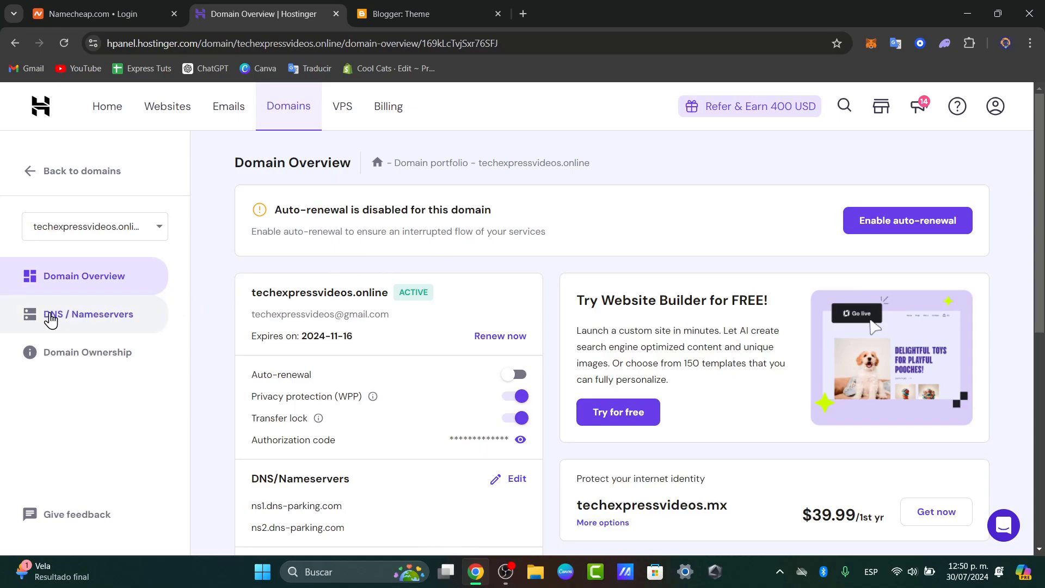
Show its DNS / Nameservers page (ns1/ns2.dns-parking.com) and dismiss the product updates panel
click(71, 321)
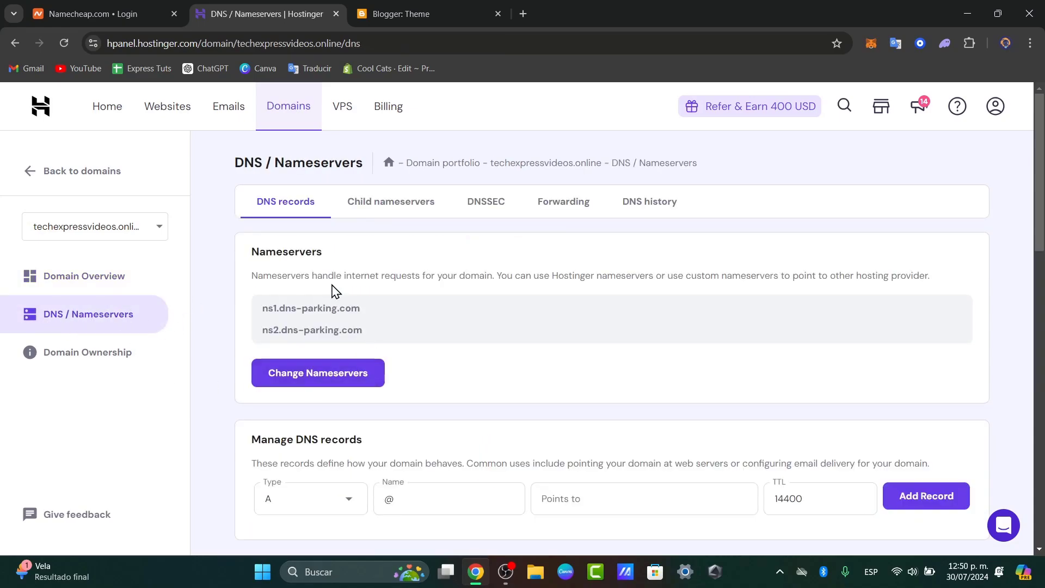
scroll(632, 327, down, 3)
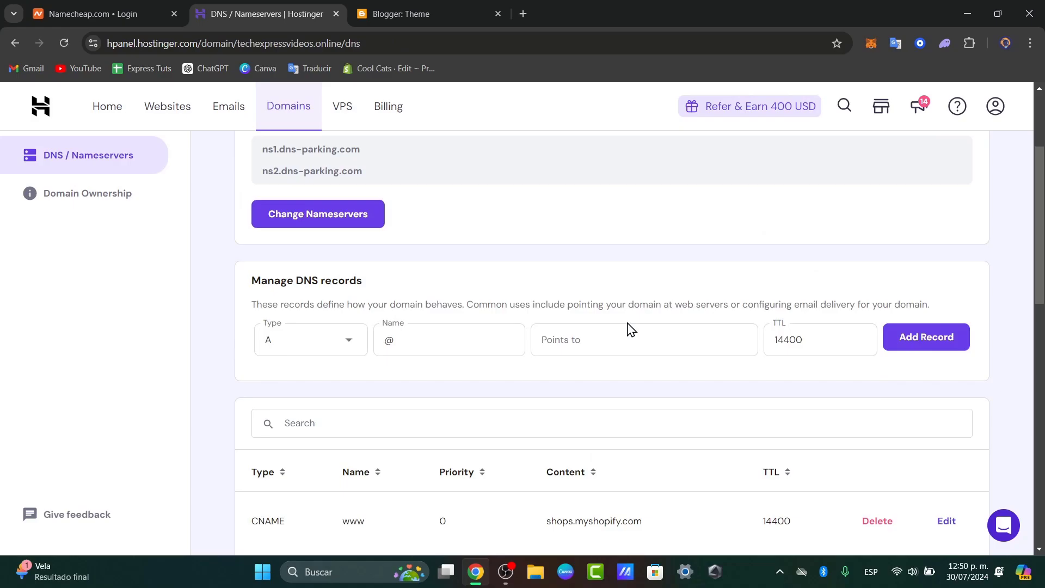
scroll(629, 402, down, 8)
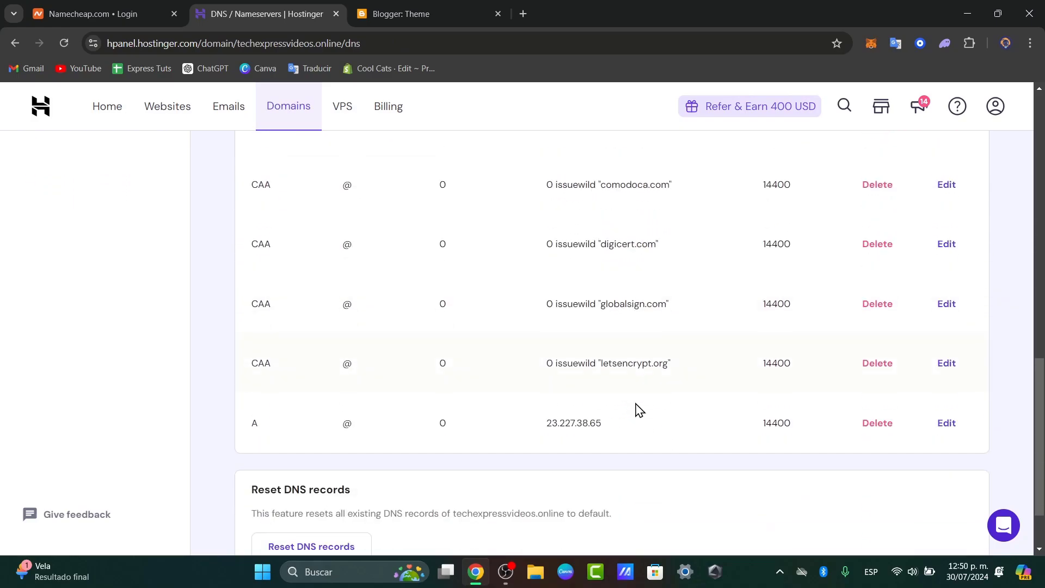
scroll(637, 410, up, 10)
scroll(640, 412, up, 2)
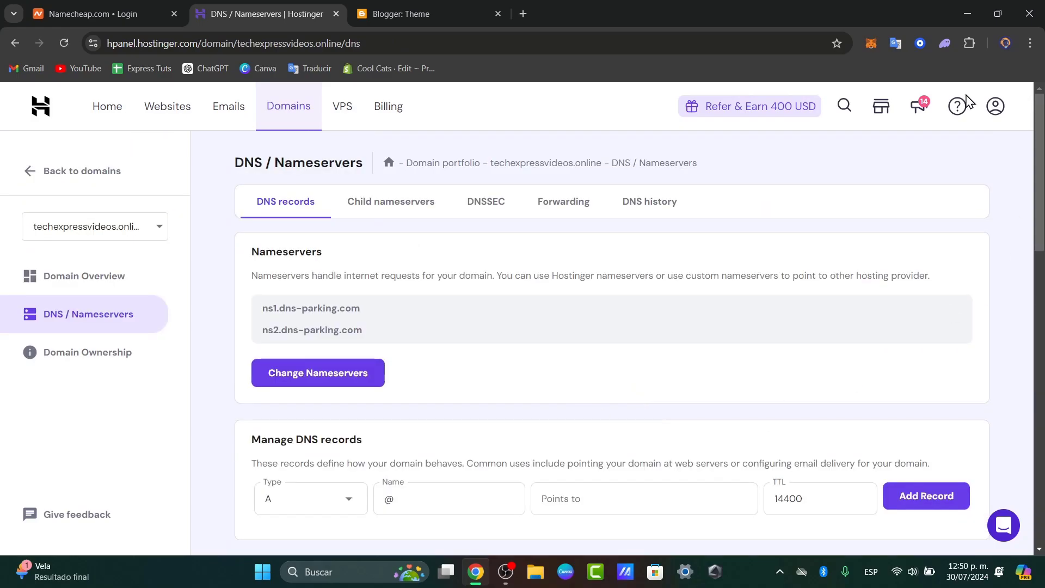
click(921, 109)
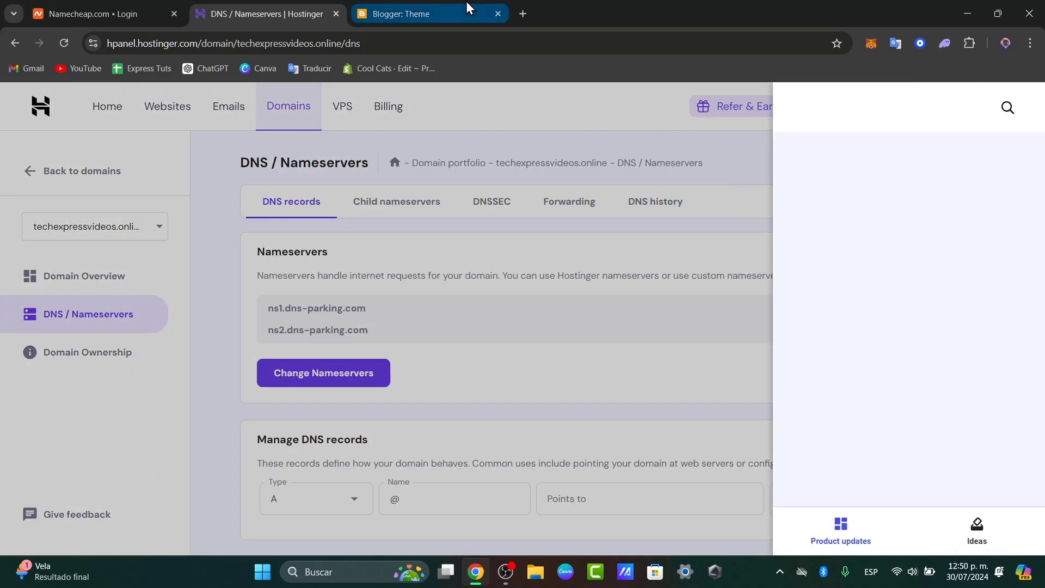
click(549, 302)
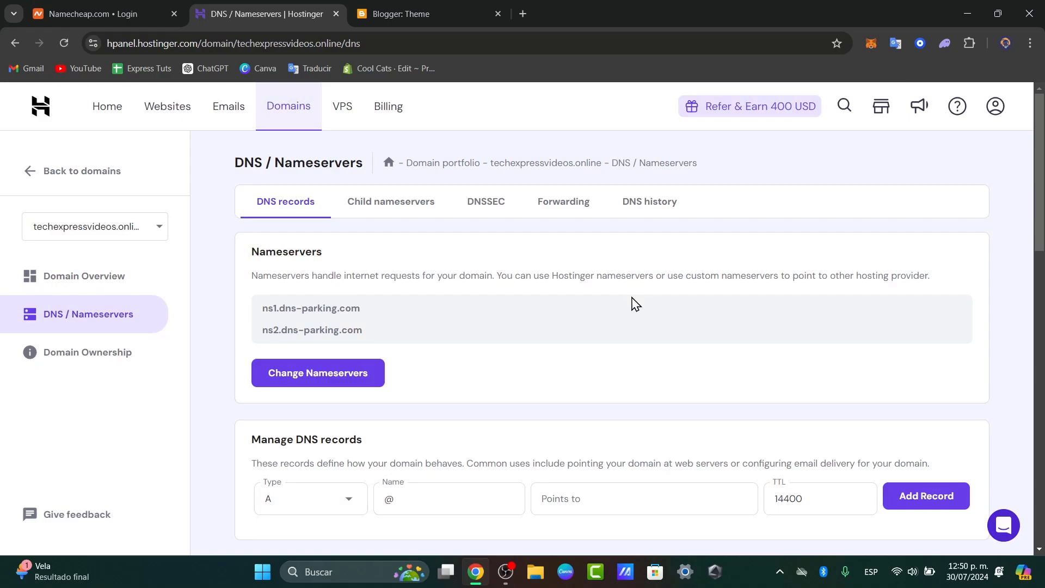
Back in Blogger, select the 'How to get Started with Shopify in 2024 | Beginners Guide' blog
click(467, 9)
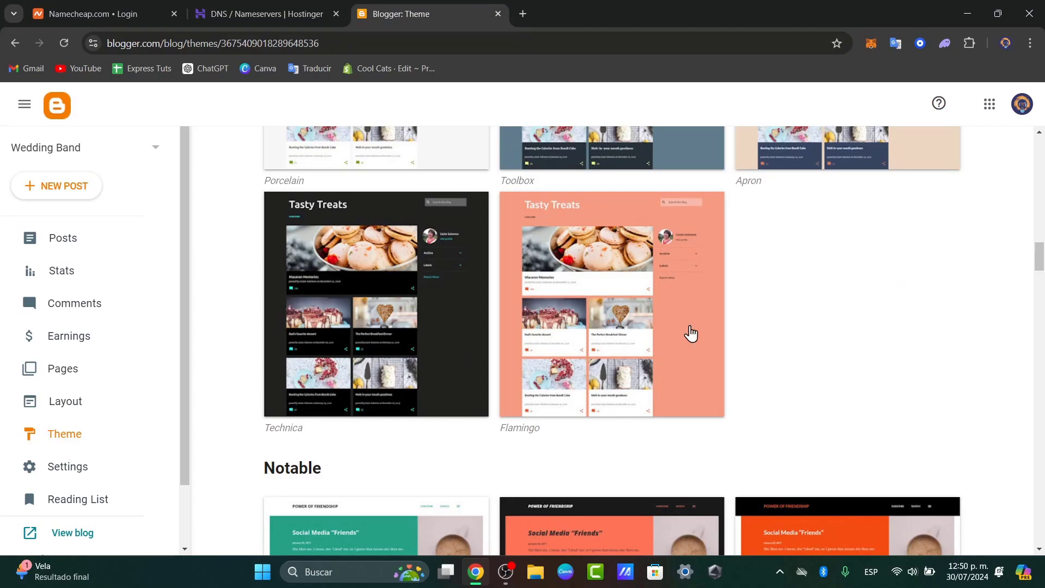
scroll(921, 272, down, 8)
scroll(926, 284, up, 10)
scroll(446, 297, up, 14)
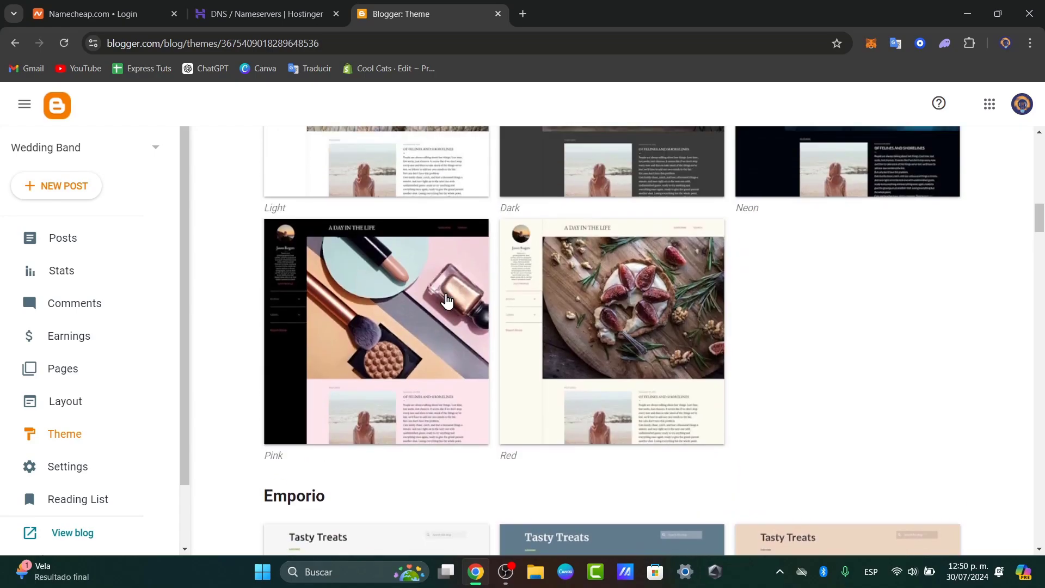
click(62, 154)
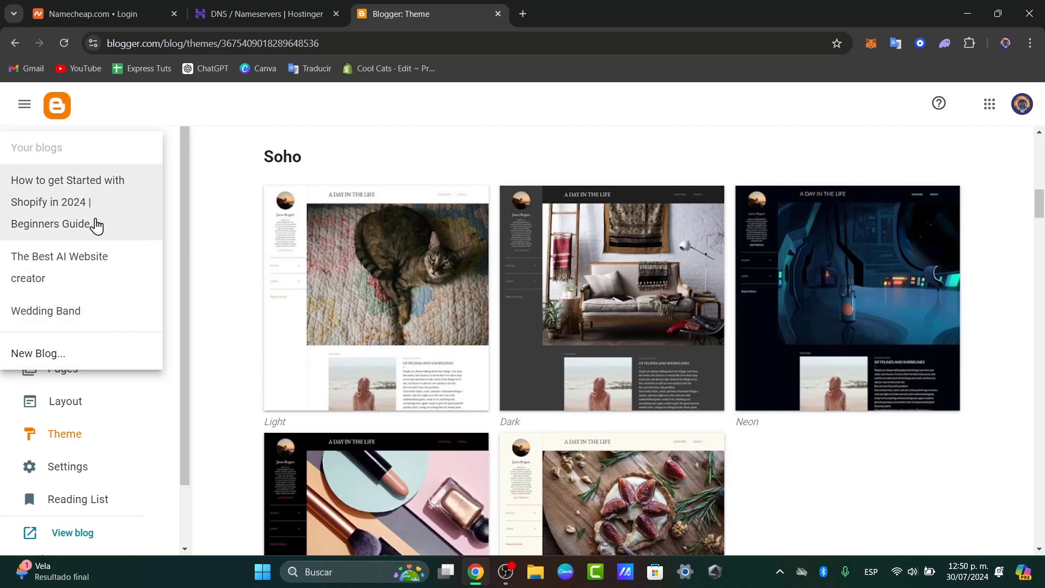
click(102, 213)
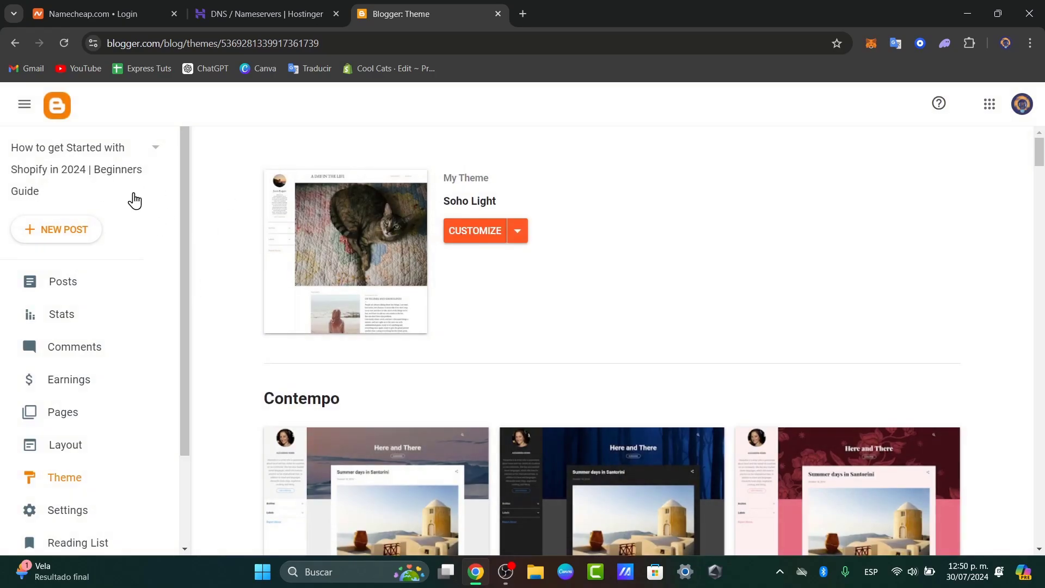
scroll(105, 294, down, 1)
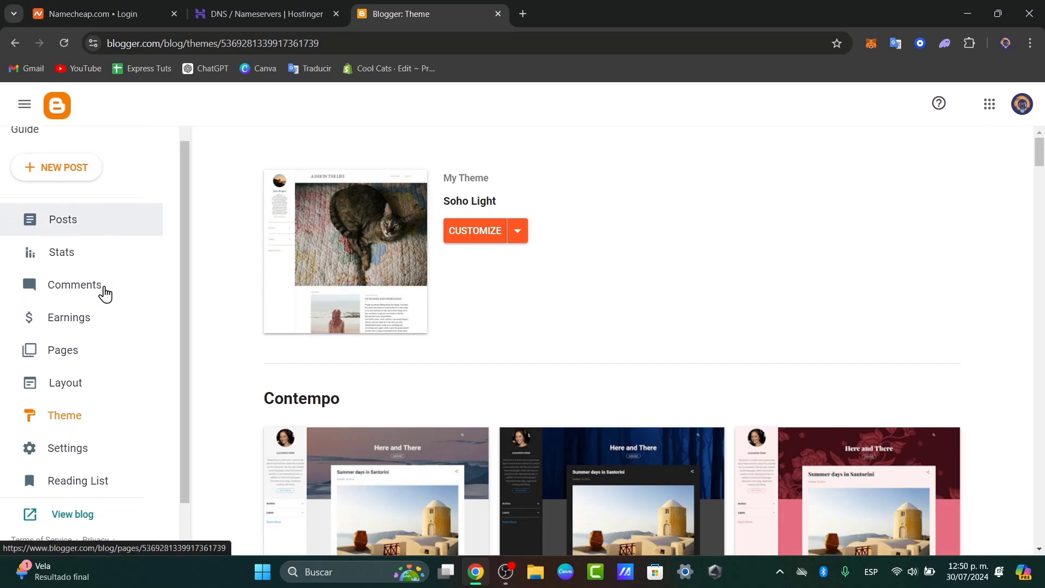
scroll(92, 294, down, 1)
In the blog's Publishing settings, view the Blog address and copy shopify2024.blogspot.com
click(71, 399)
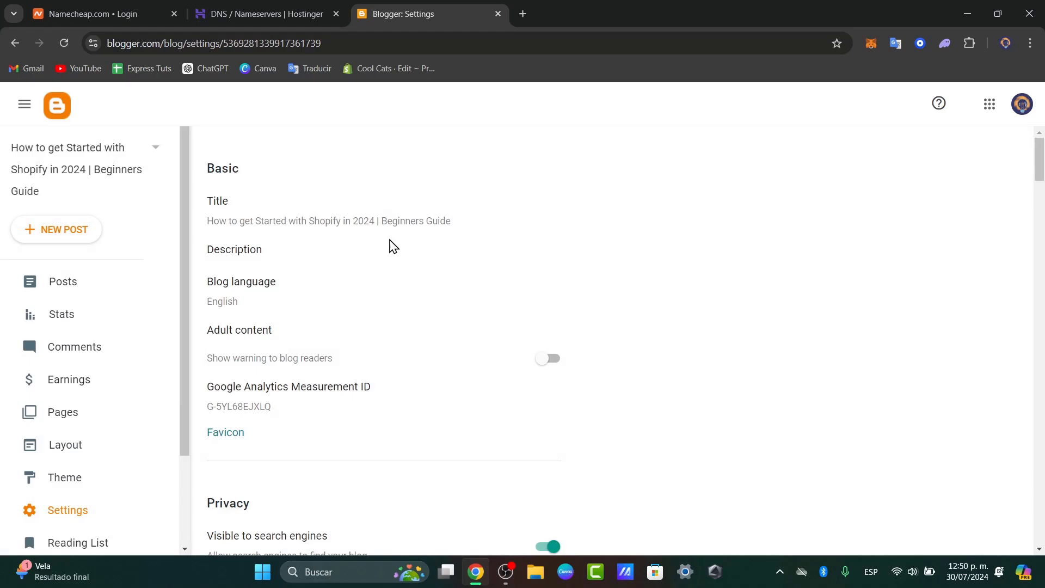
scroll(394, 247, down, 8)
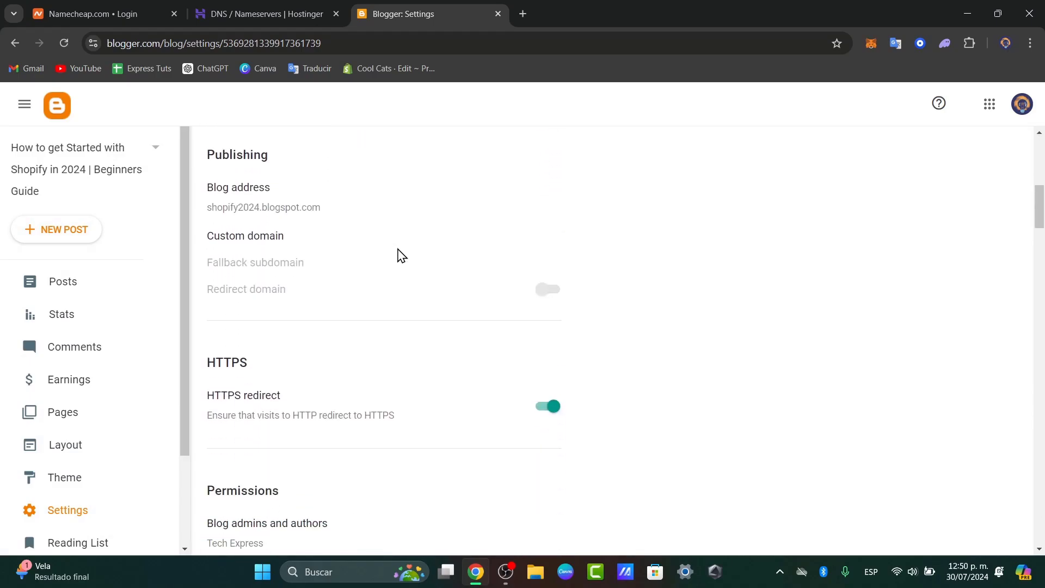
scroll(317, 179, up, 3)
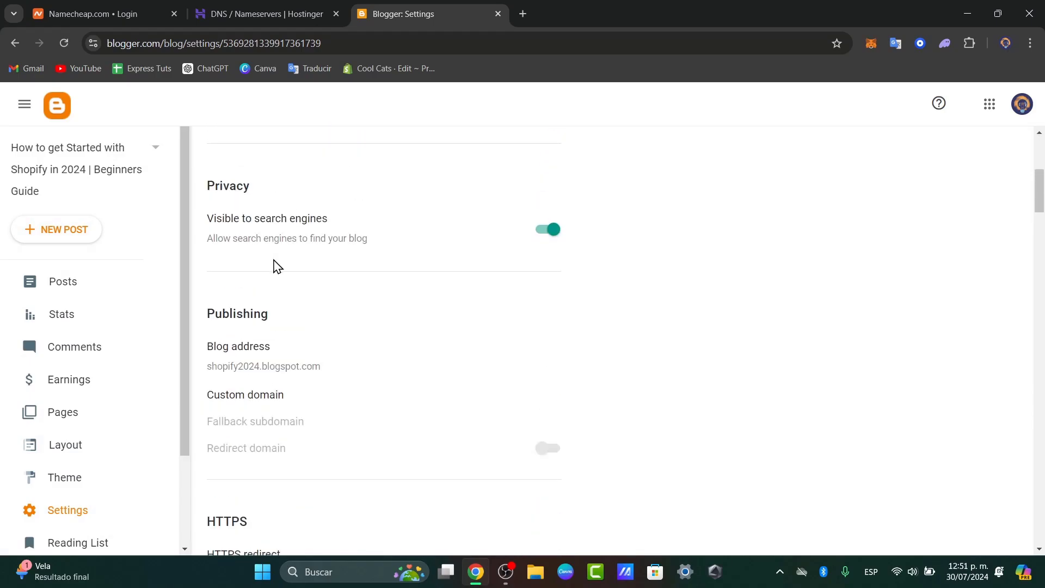
drag(270, 316, 210, 314)
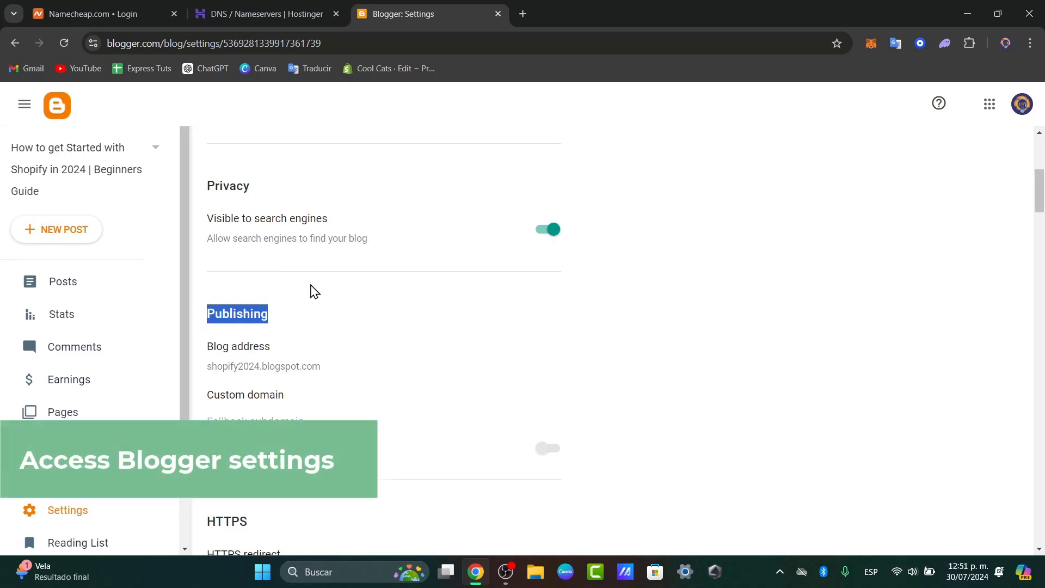
scroll(315, 289, down, 3)
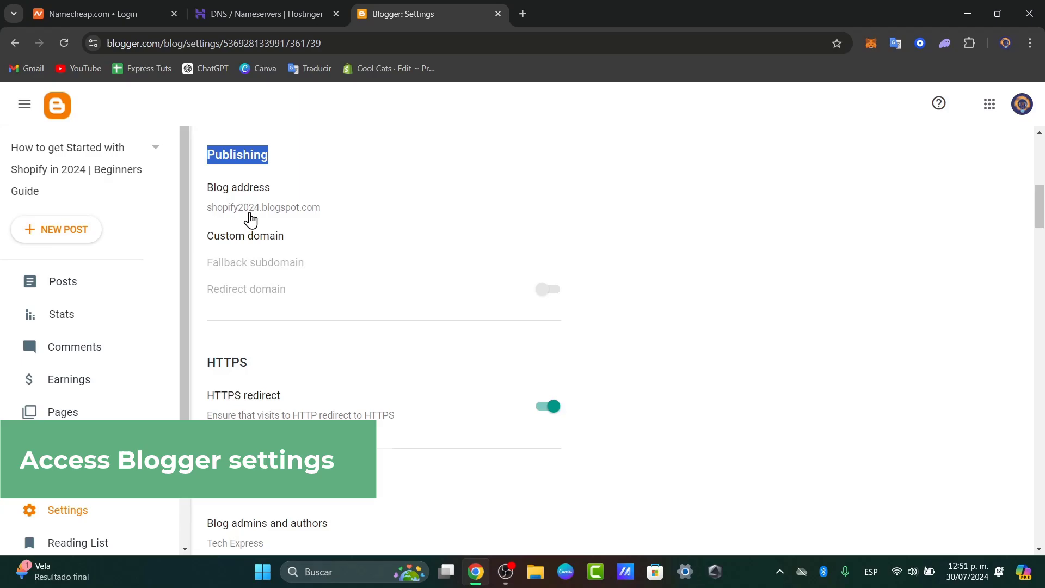
click(299, 218)
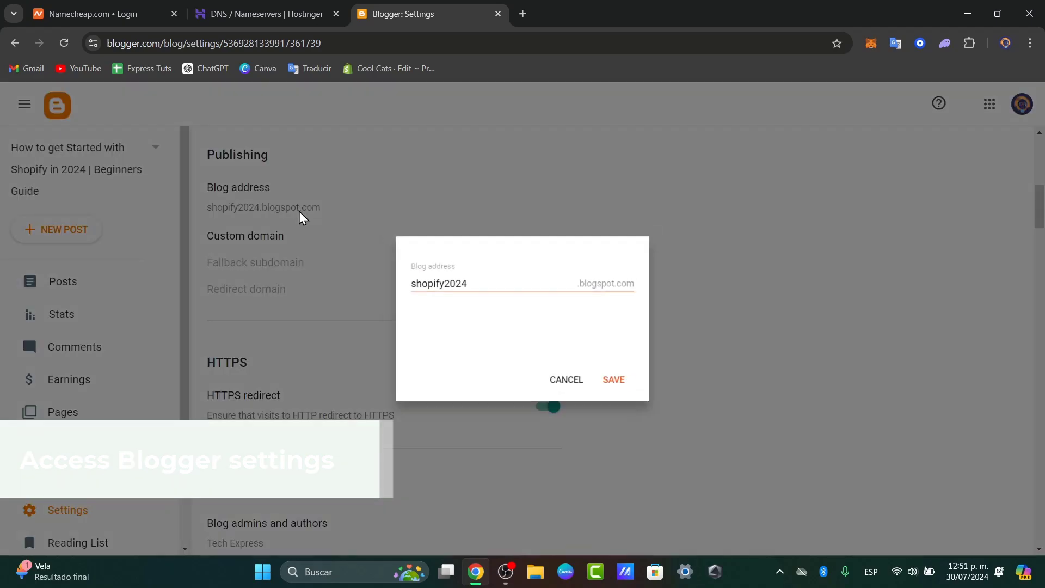
click(582, 386)
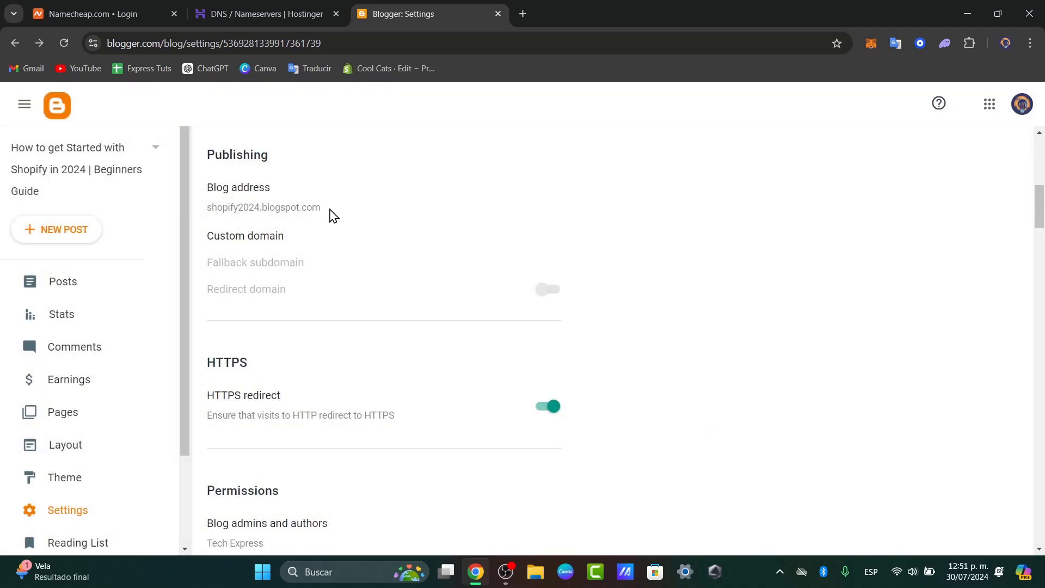
drag(329, 211, 210, 213)
key(ctrl+c)
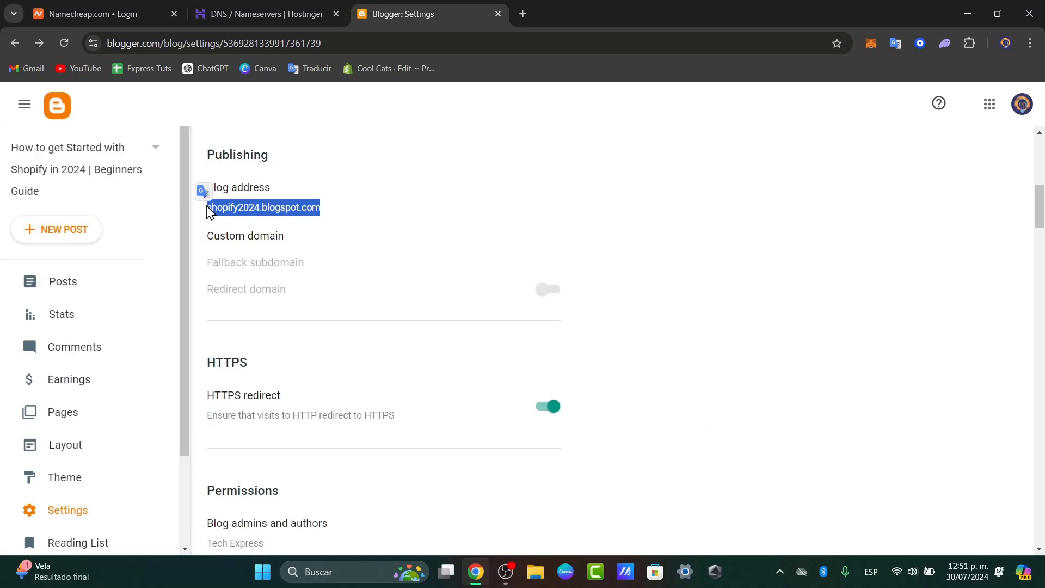
Load shopify2024.blogspot.com in a new tab and scroll through the live blog
click(522, 13)
key(ctrl+v)
key(Return)
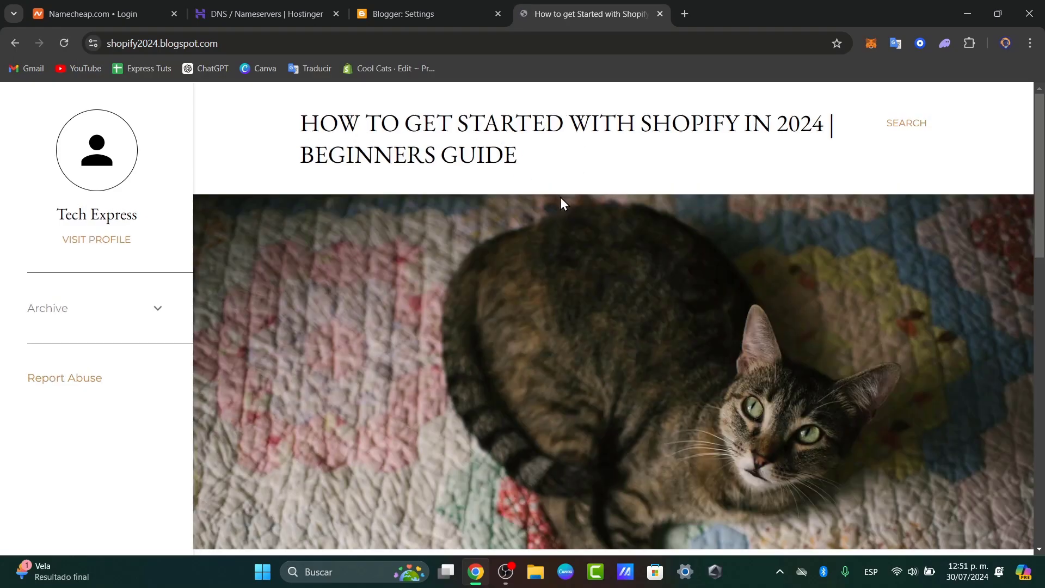
scroll(675, 199, down, 20)
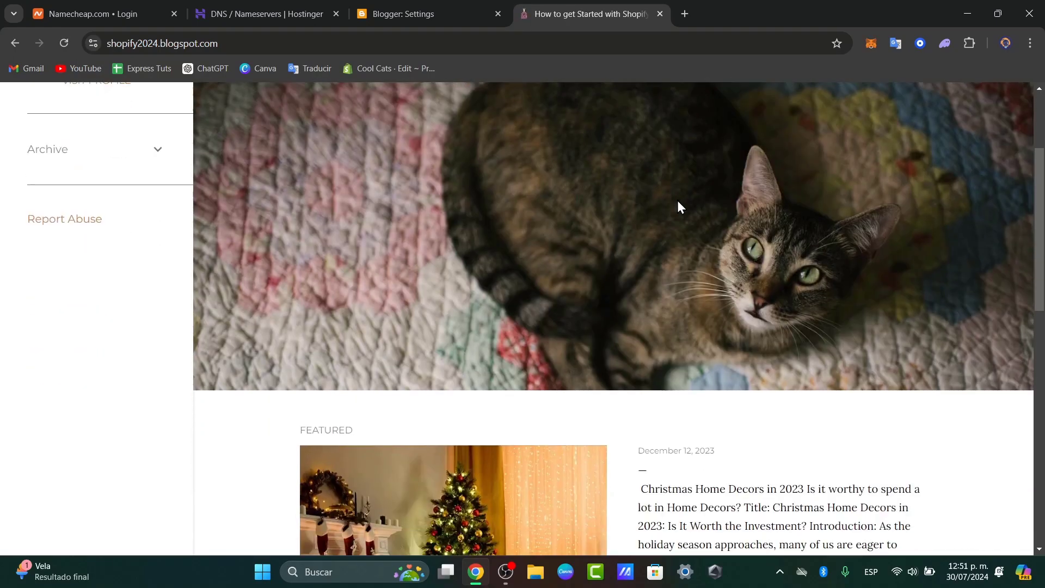
scroll(676, 190, down, 1)
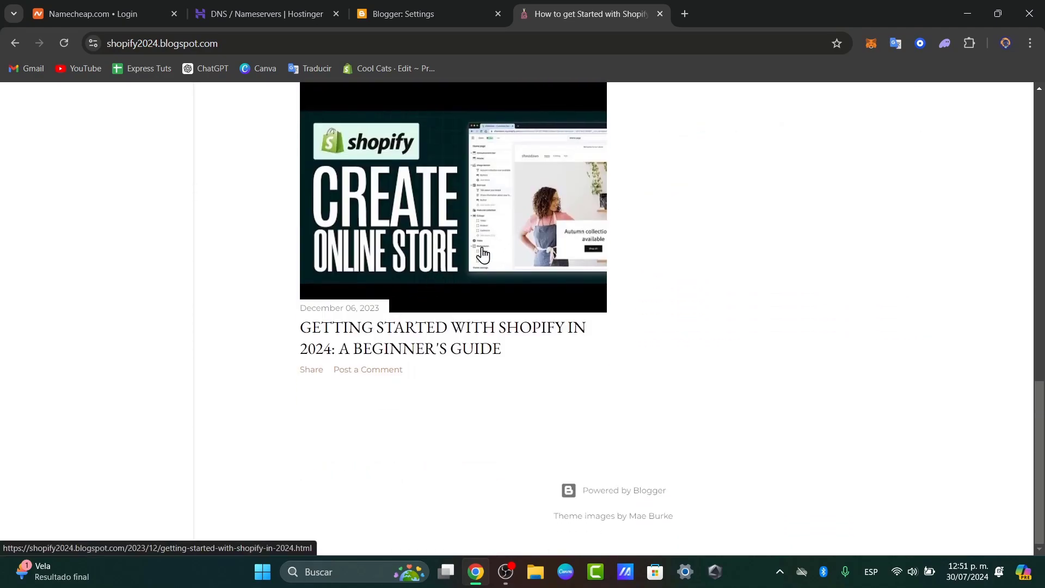
scroll(517, 357, up, 15)
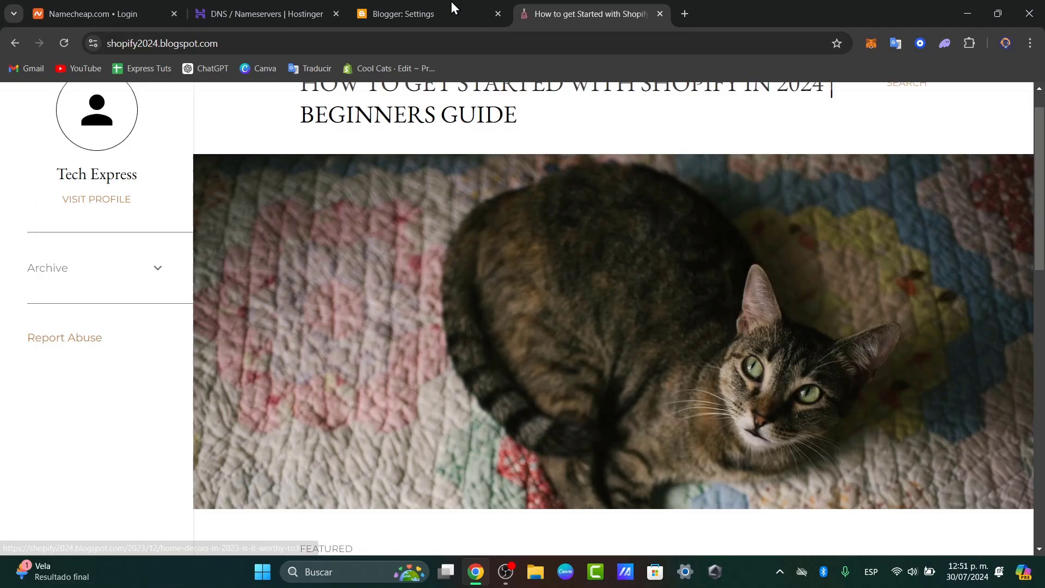
Open the Shopify blog's Custom domain dialog and place the cursor in its empty field
click(451, 7)
click(271, 238)
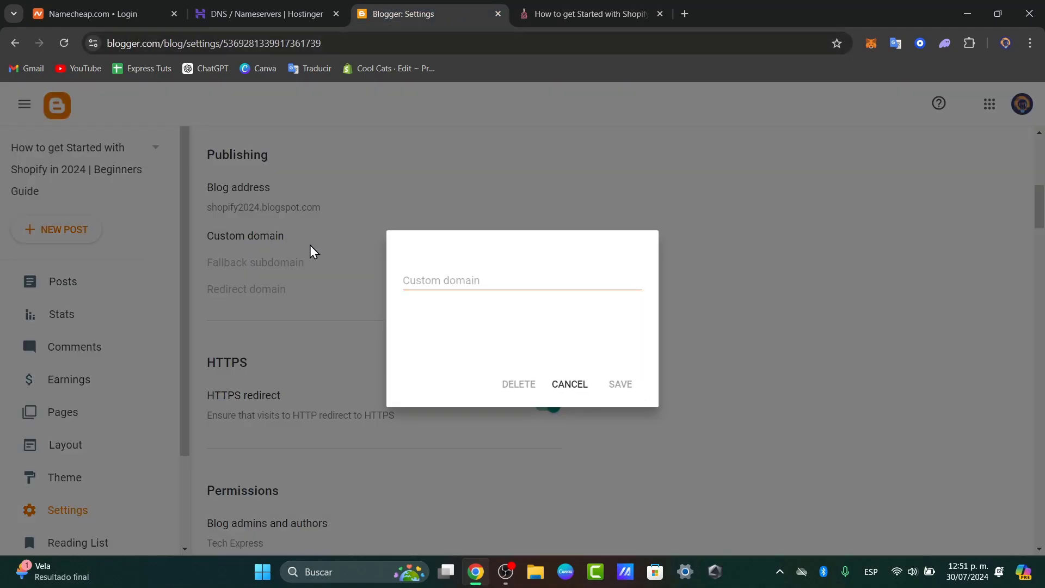
click(457, 280)
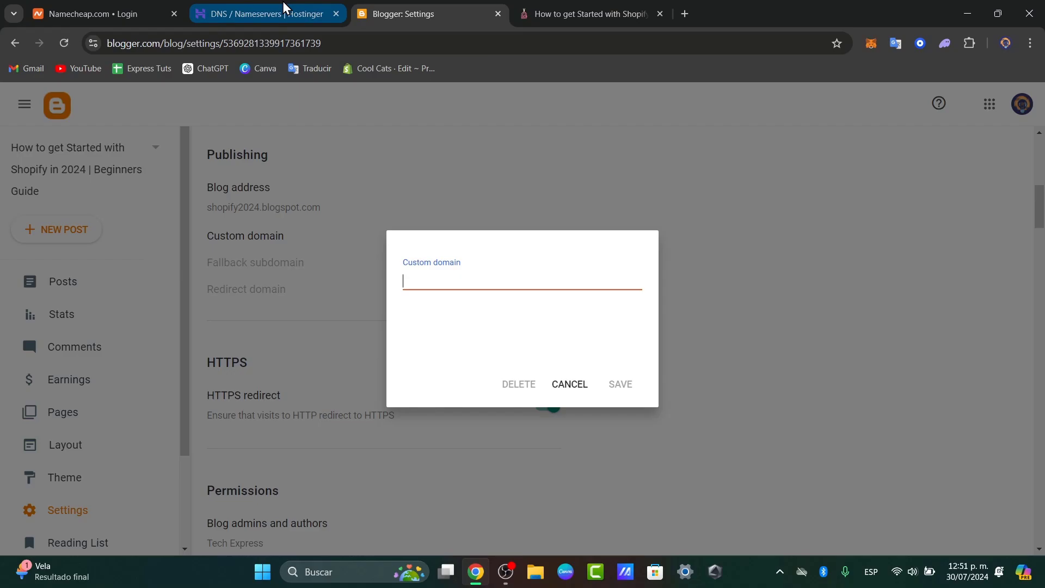
Copy techexpressvideos.online from Hostinger's Domain Overview and head back toward Blogger
click(297, 14)
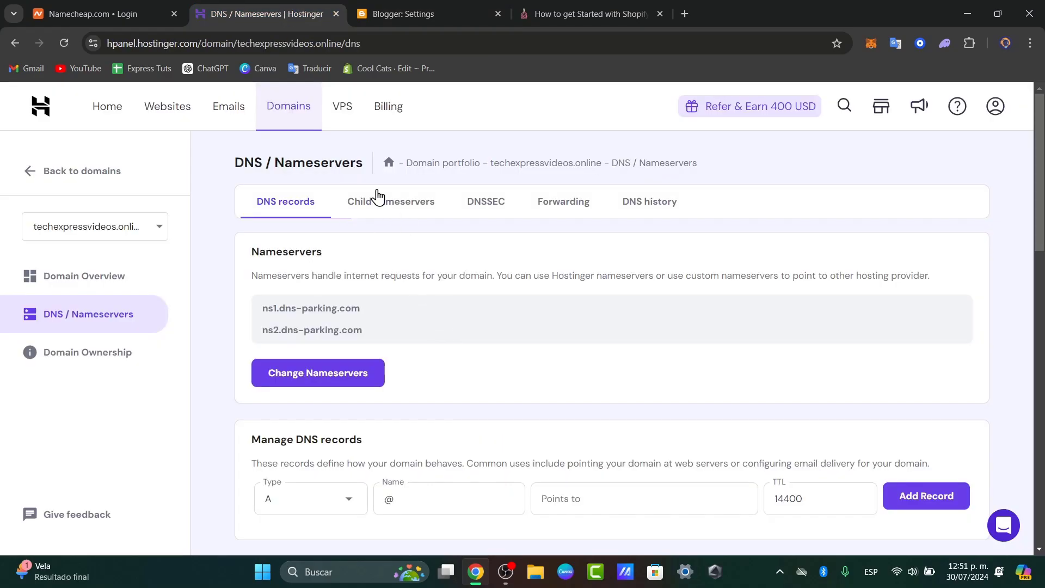
click(94, 291)
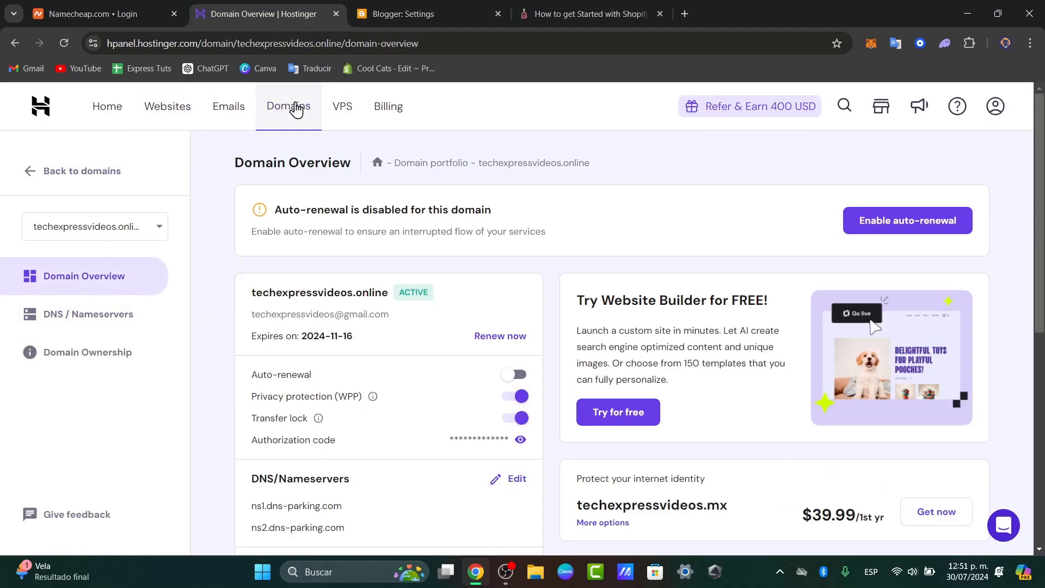
drag(392, 298, 250, 297)
key(ctrl+c)
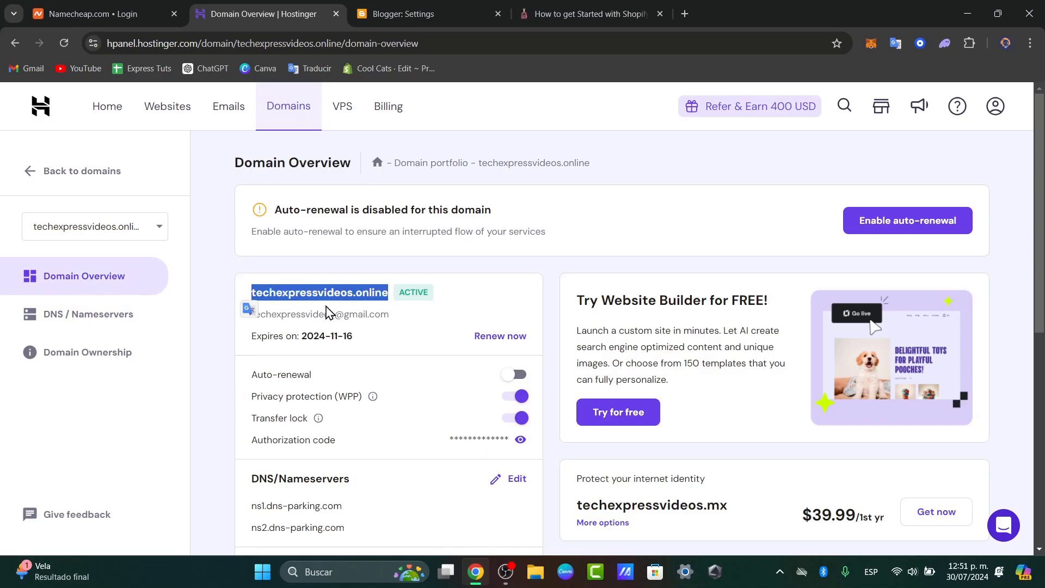
click(574, 12)
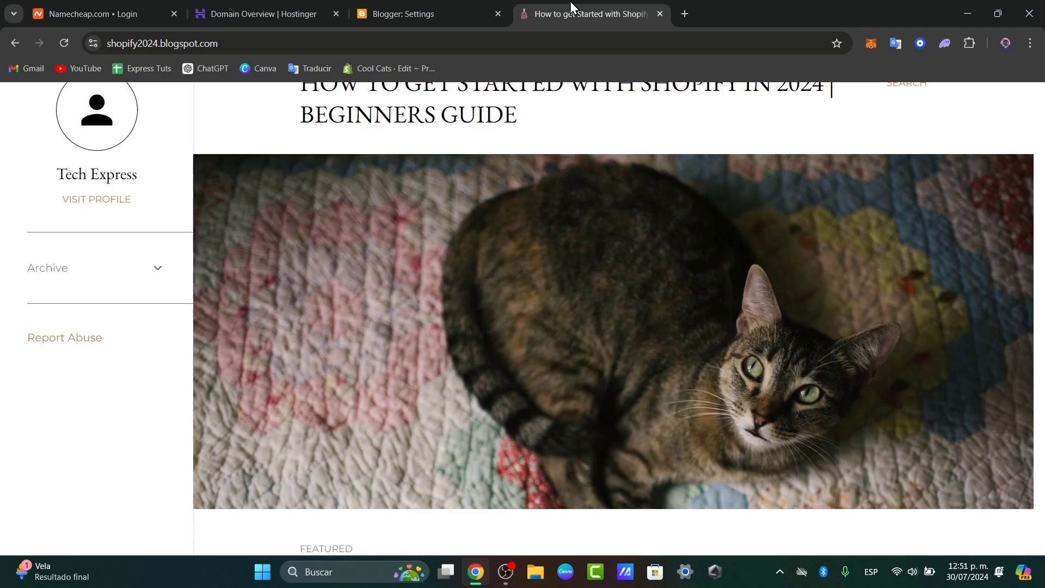
click(458, 1)
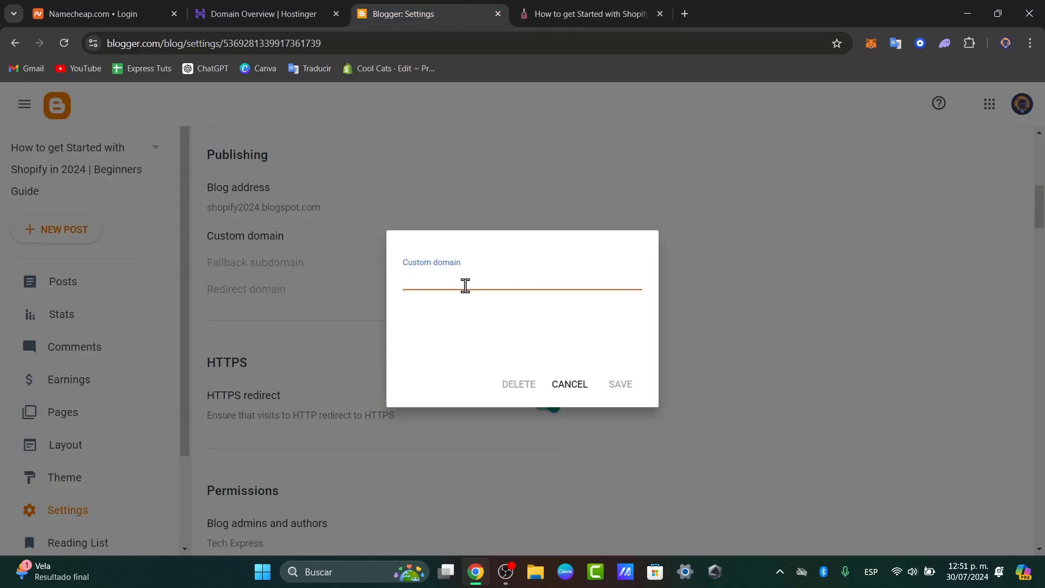
key(ctrl+v)
click(617, 389)
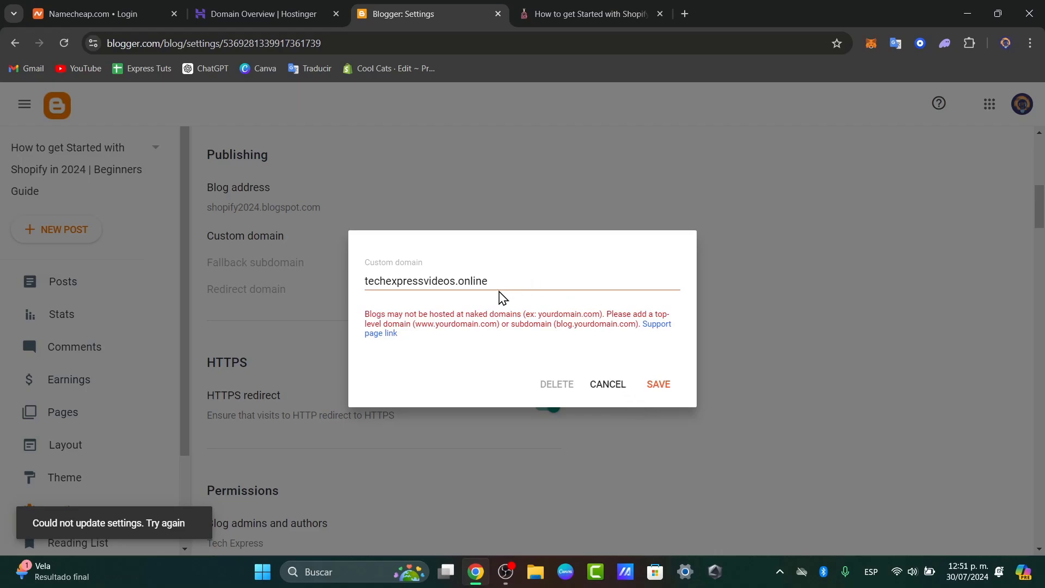
drag(417, 313, 645, 329)
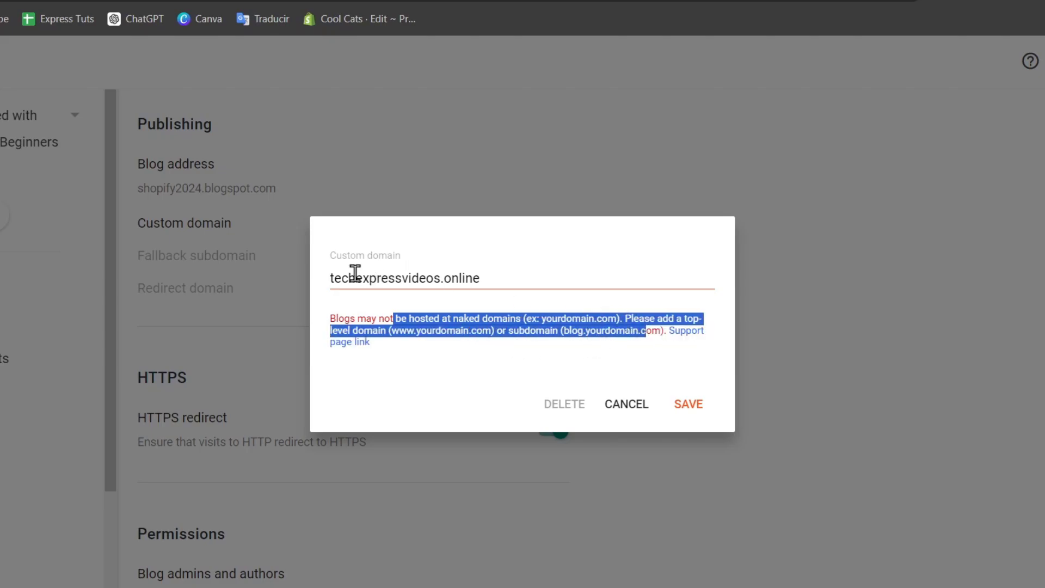
click(348, 289)
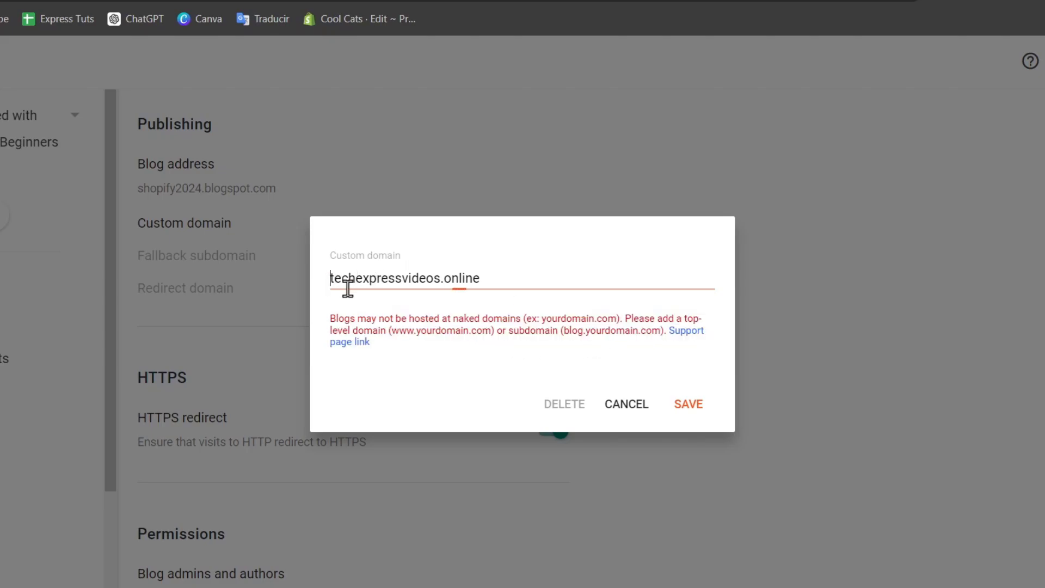
text(www.)
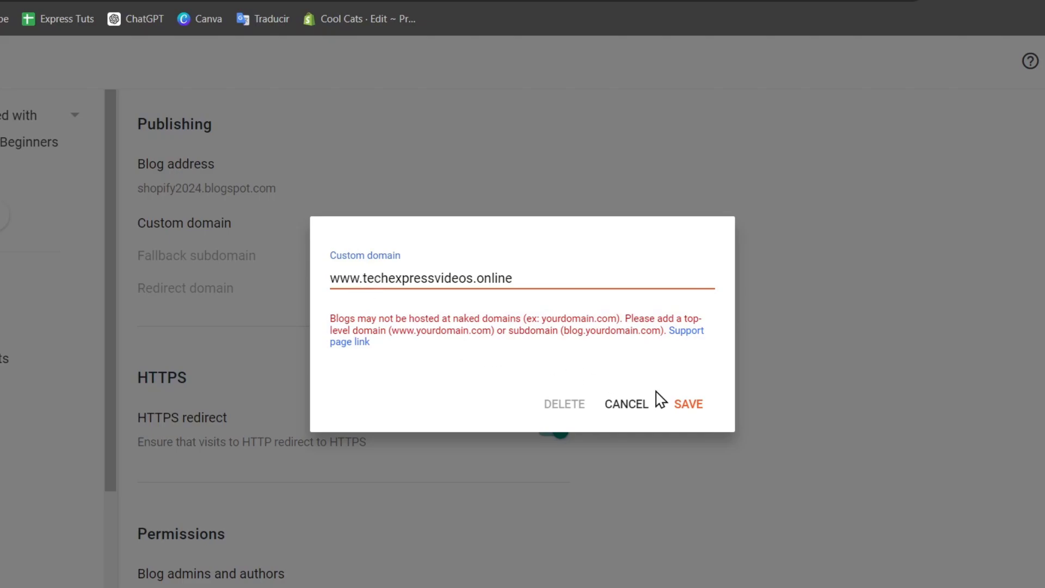
click(688, 405)
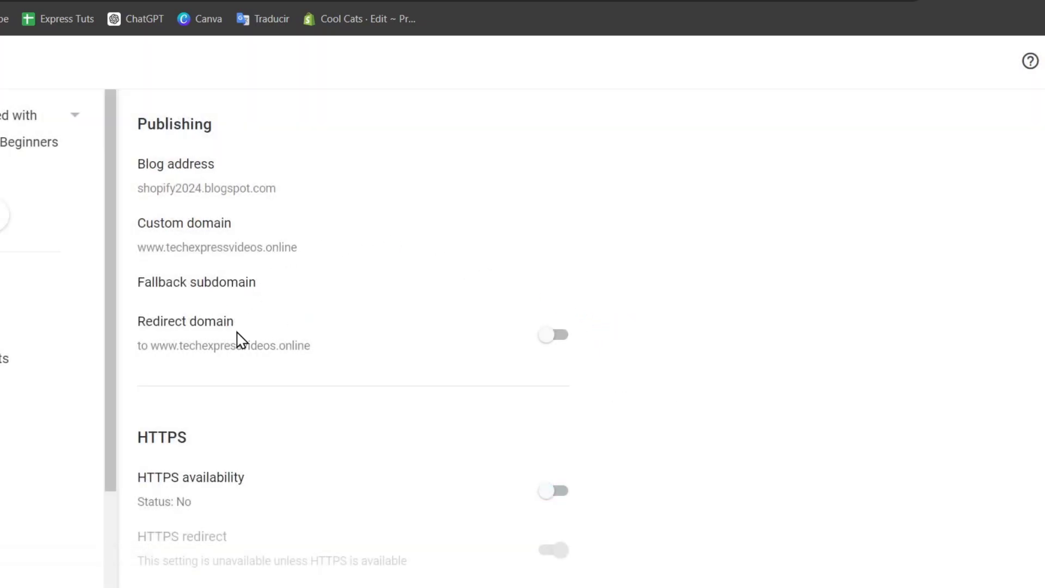
Turn on redirecting techexpressvideos.online to www, then check the Fallback subdomain and Custom domain dialogs
click(558, 336)
scroll(384, 341, down, 5)
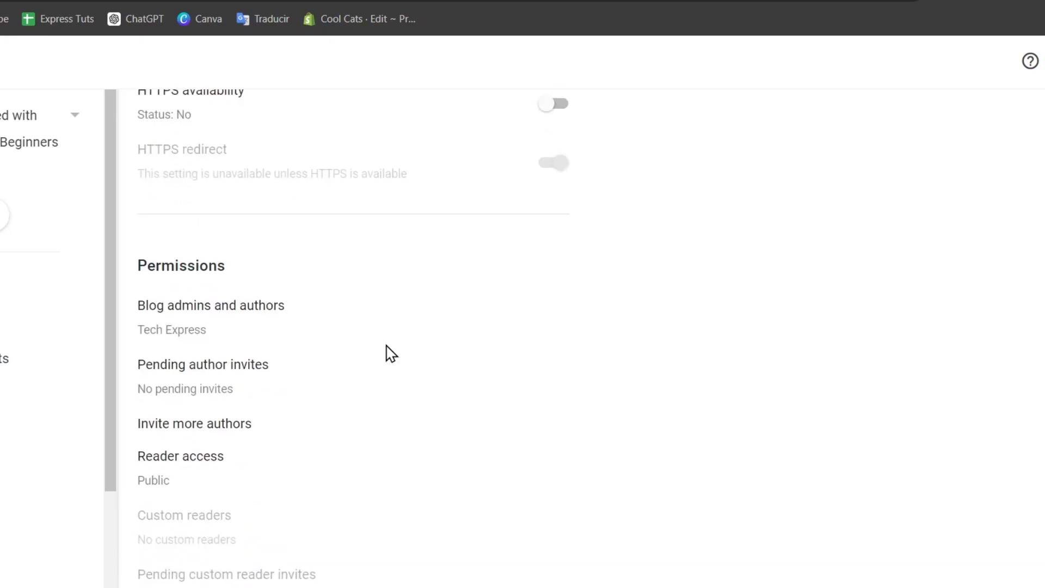
scroll(387, 352, up, 5)
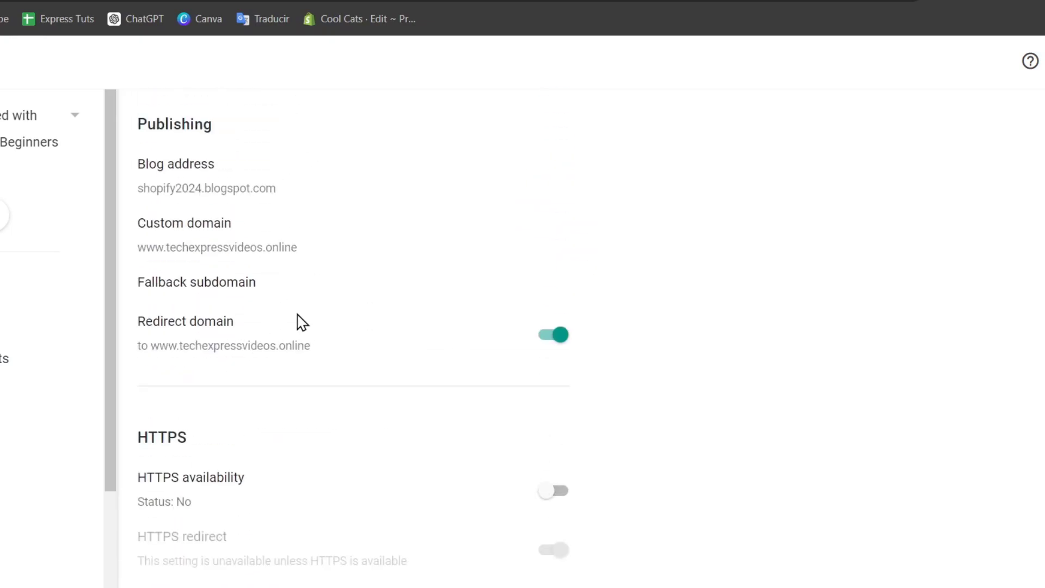
click(254, 283)
click(175, 212)
click(245, 247)
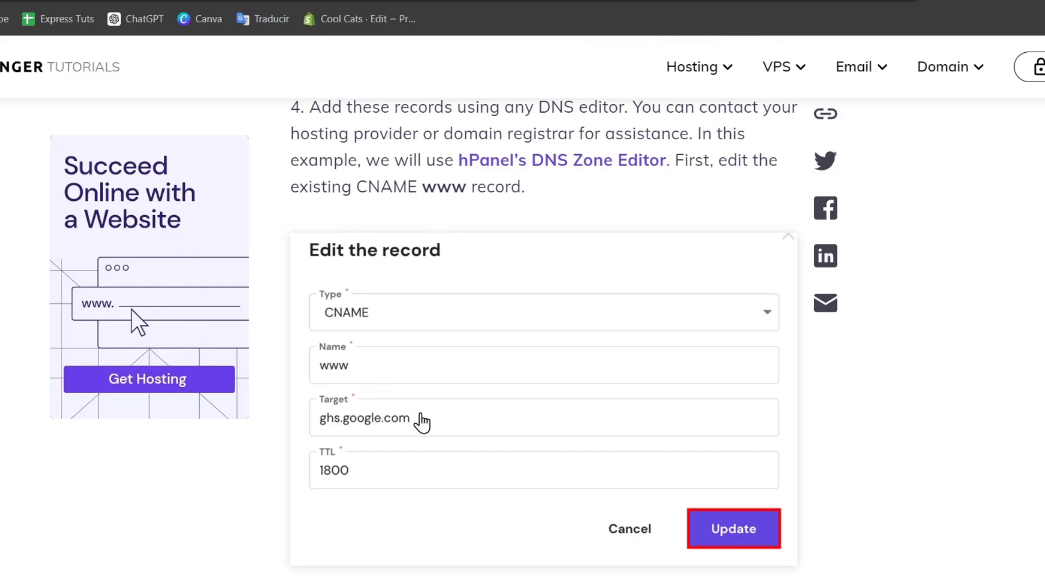
Return to Hostinger's DNS / Nameservers page for techexpressvideos.online
drag(323, 427, 419, 410)
scroll(587, 455, down, 5)
scroll(587, 456, up, 9)
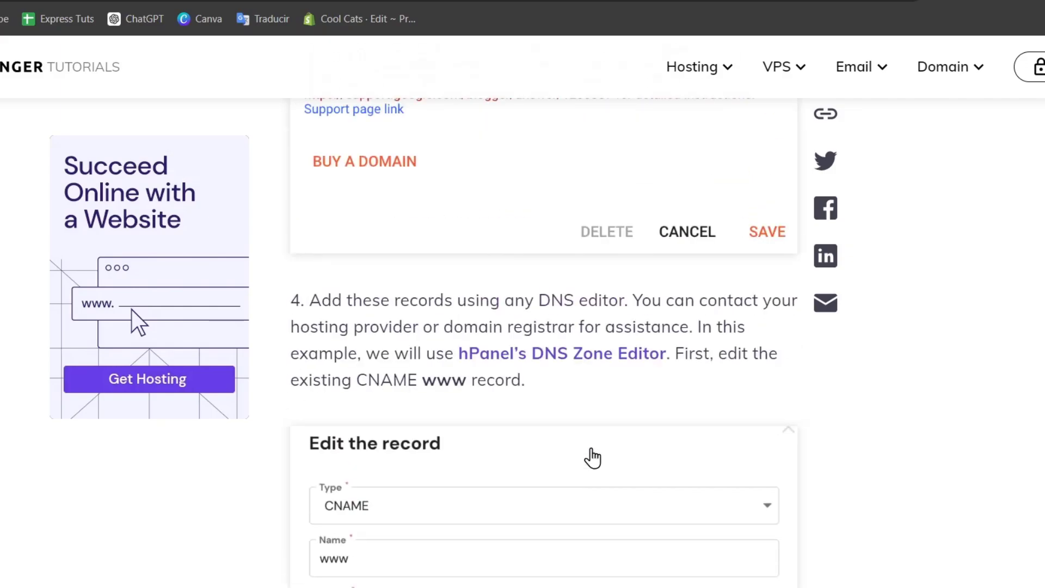
scroll(592, 457, down, 3)
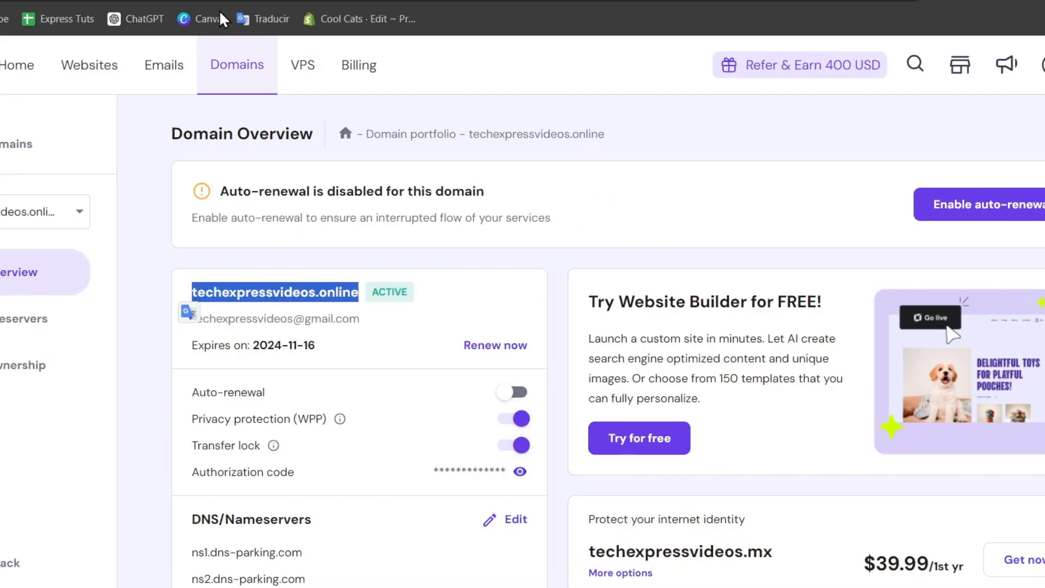
click(11, 322)
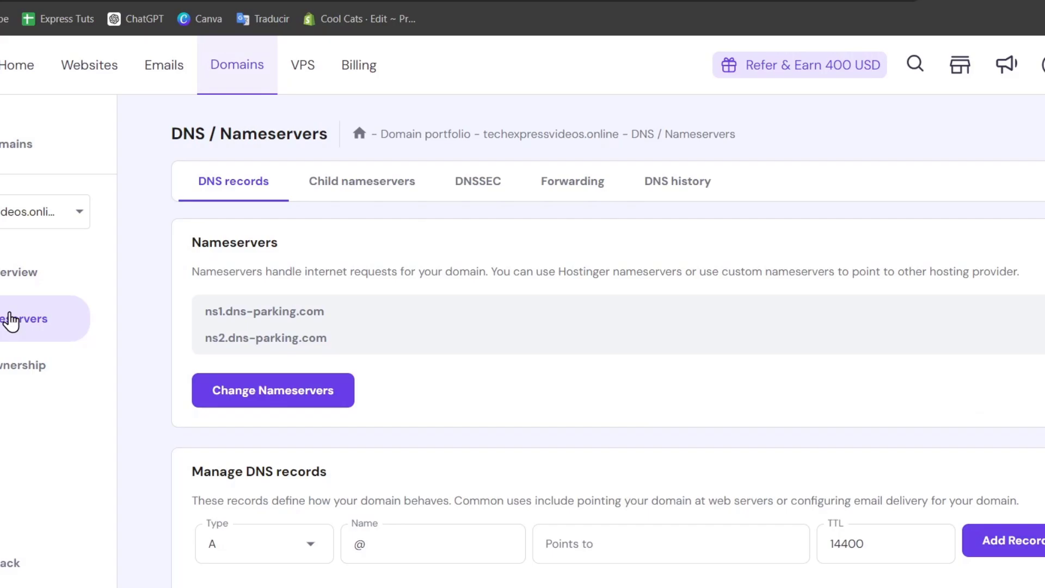
scroll(630, 361, down, 7)
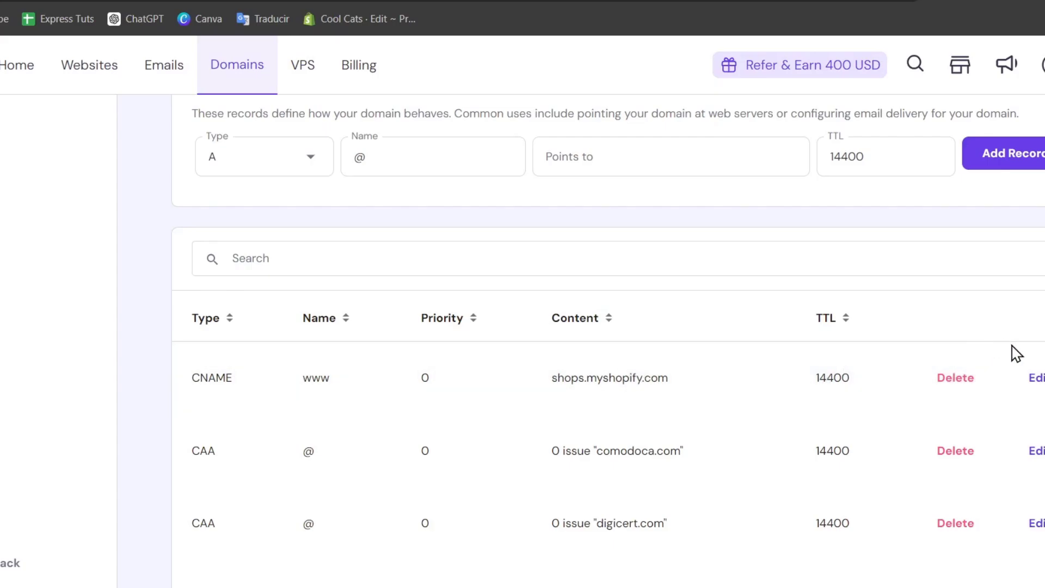
Change the www CNAME target from shops.myshopify.com to ghs.google.com and save it
click(1038, 381)
double_click(462, 331)
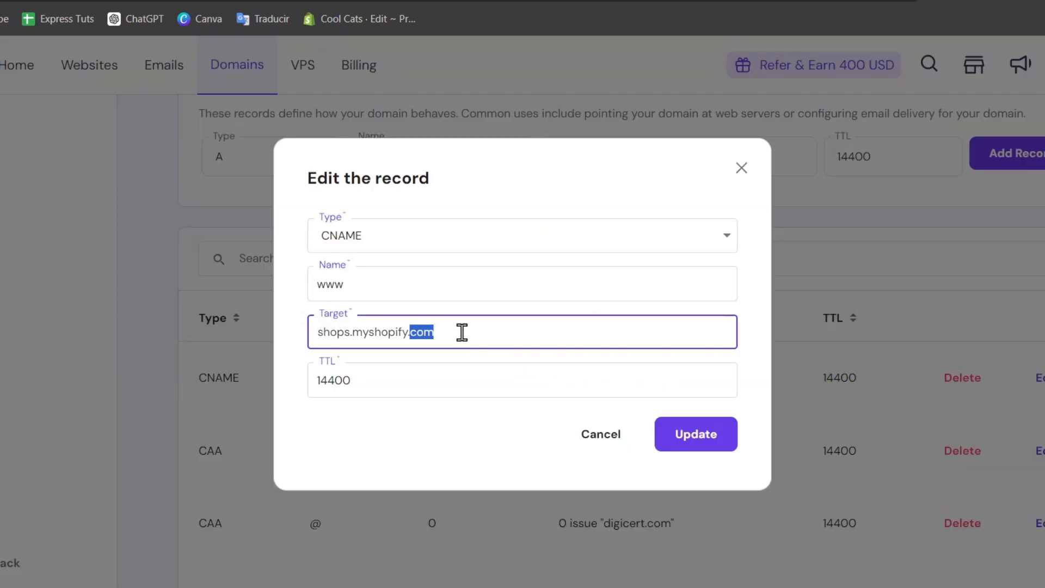
click(462, 331)
drag(462, 331, 301, 328)
text(ghs.google)
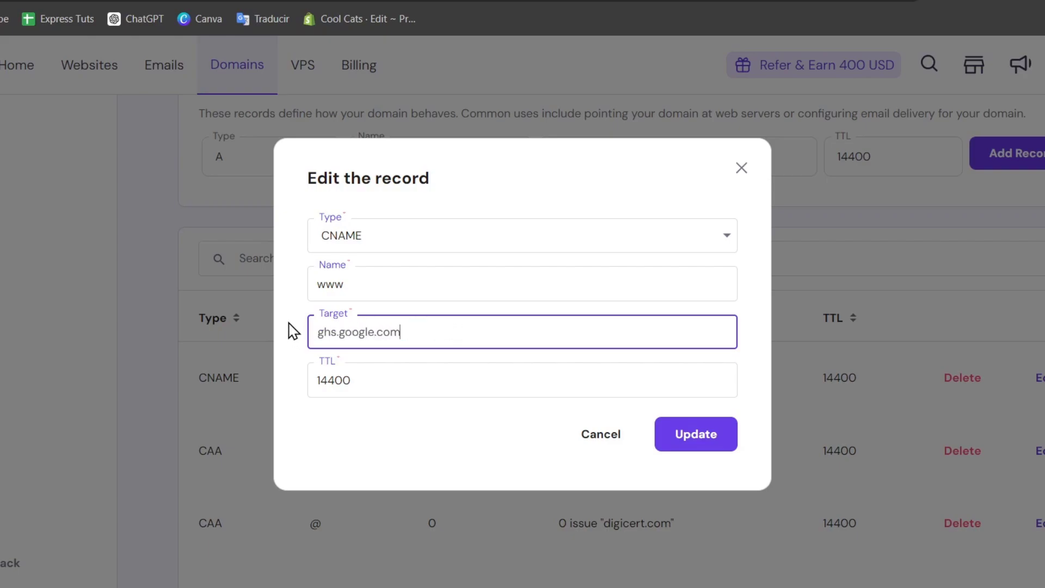
click(705, 428)
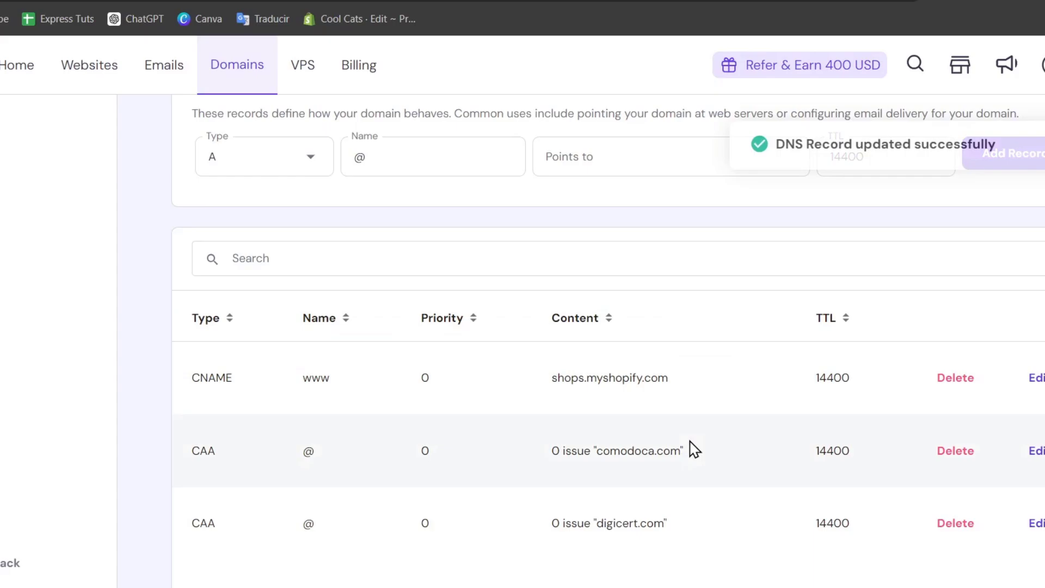
Review the setup tutorial's DNS instructions listing Google's A-record IP addresses
key(ctrl+Tab)
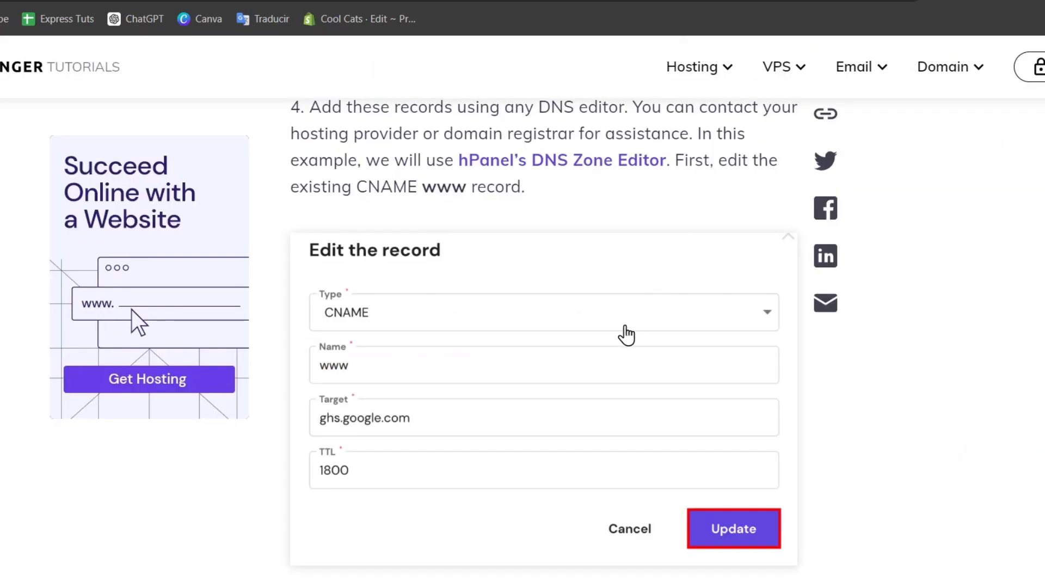
scroll(626, 334, down, 7)
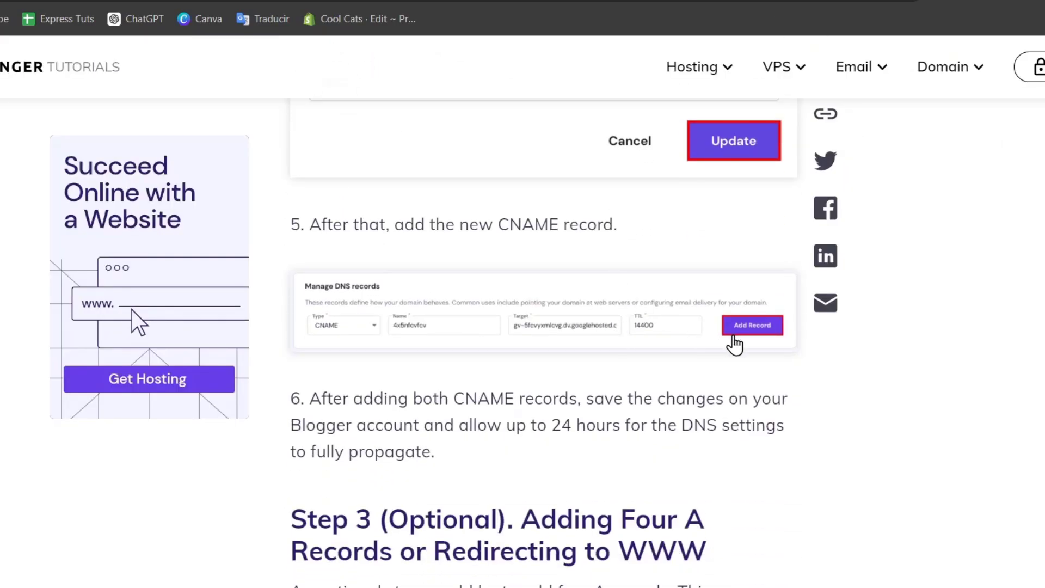
scroll(741, 344, down, 3)
drag(676, 329, 751, 368)
scroll(754, 374, down, 3)
scroll(722, 393, down, 3)
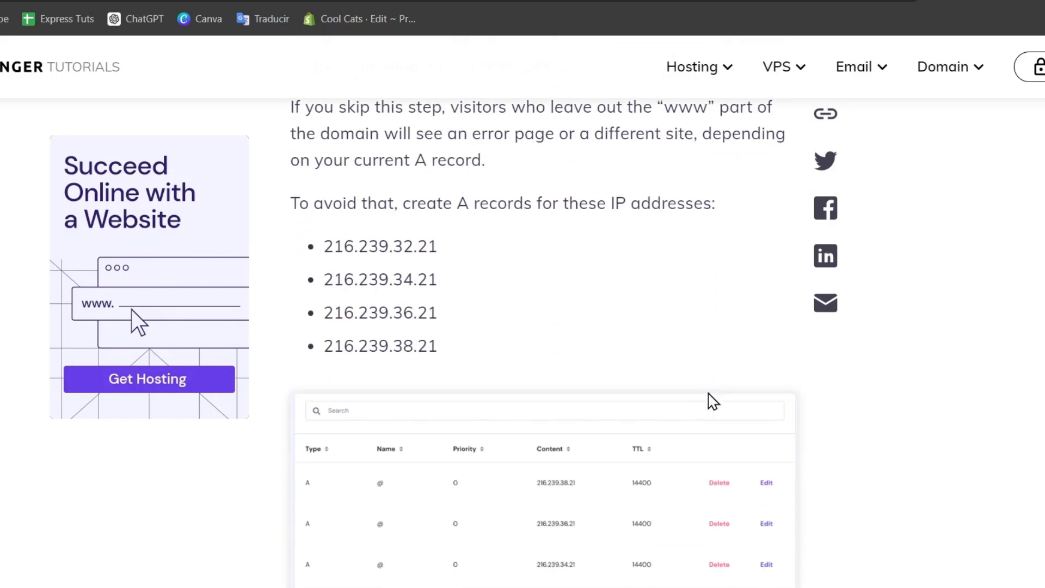
drag(436, 204, 730, 228)
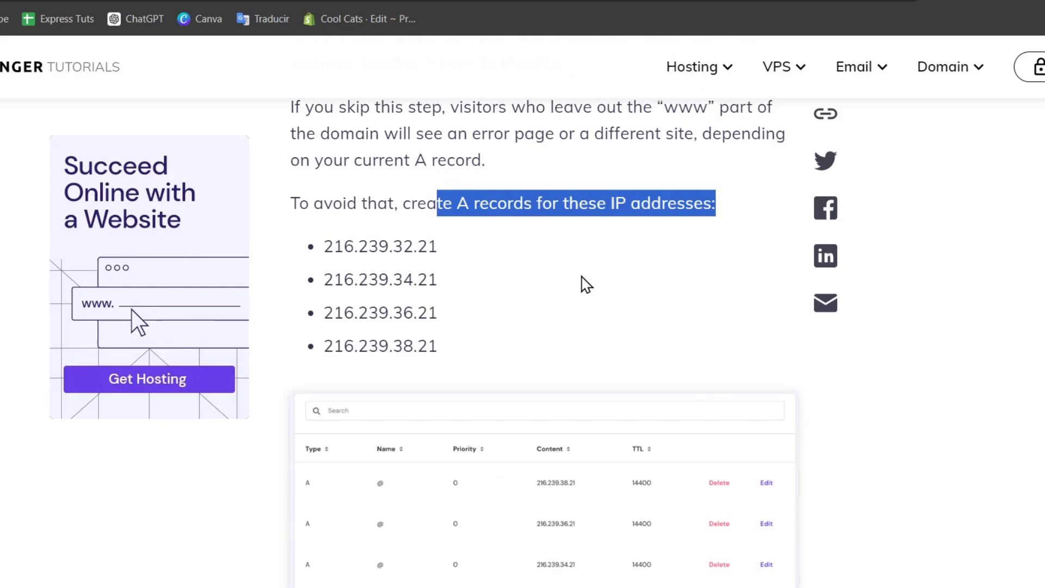
scroll(587, 349, down, 1)
scroll(586, 349, down, 6)
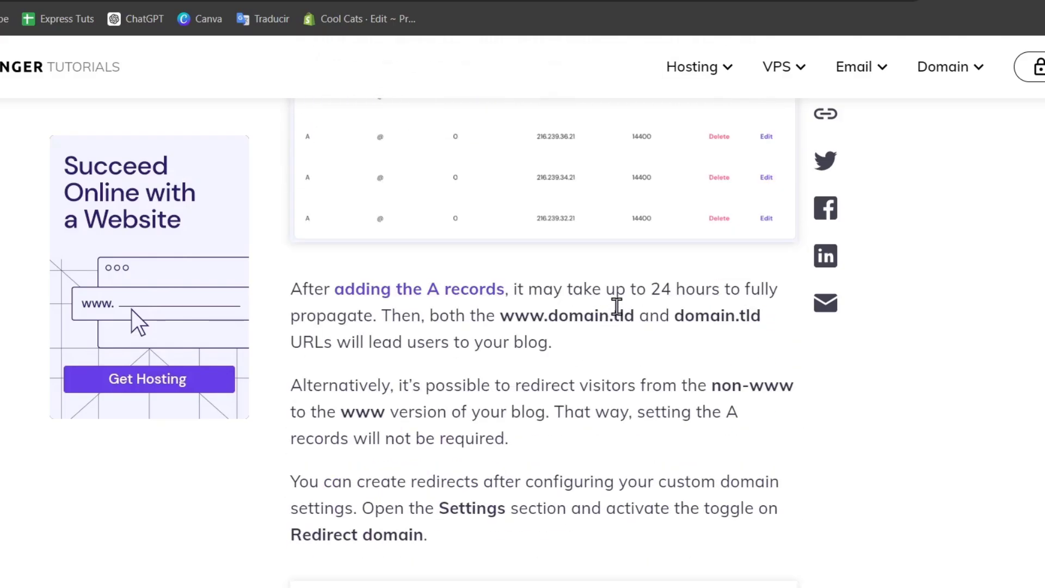
scroll(686, 389, down, 9)
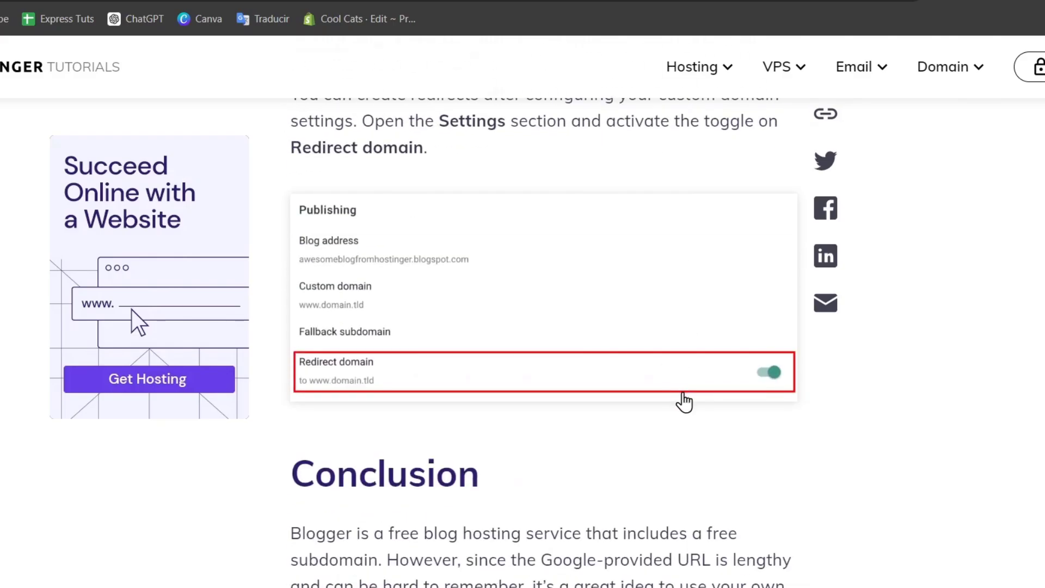
scroll(684, 393, down, 3)
scroll(683, 393, up, 20)
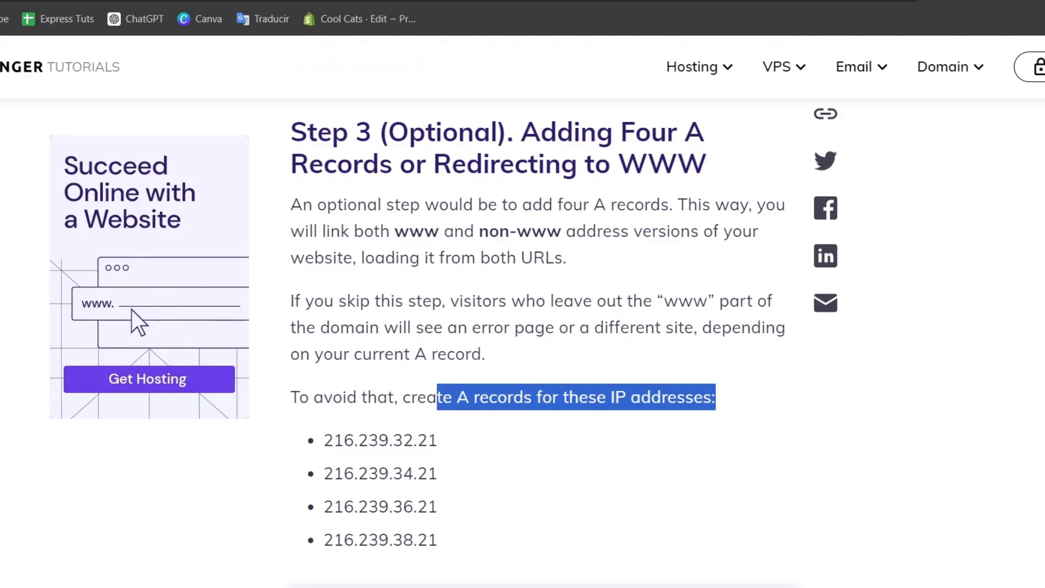
Compare the current A record IP with the tutorial and copy Google's IP 216.239.32.21
click(483, 2)
scroll(321, 365, down, 10)
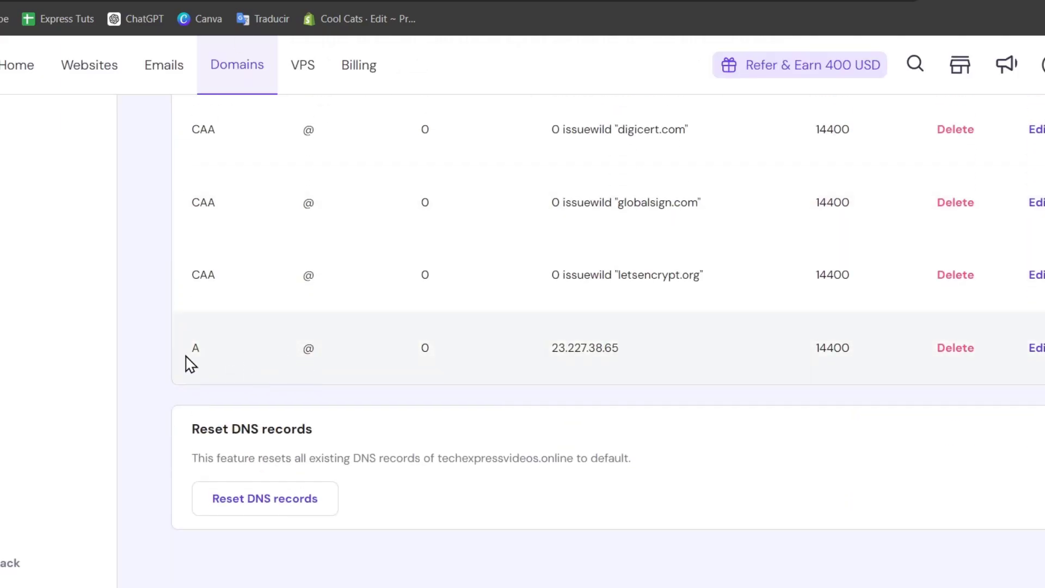
drag(550, 348, 659, 361)
click(662, 1)
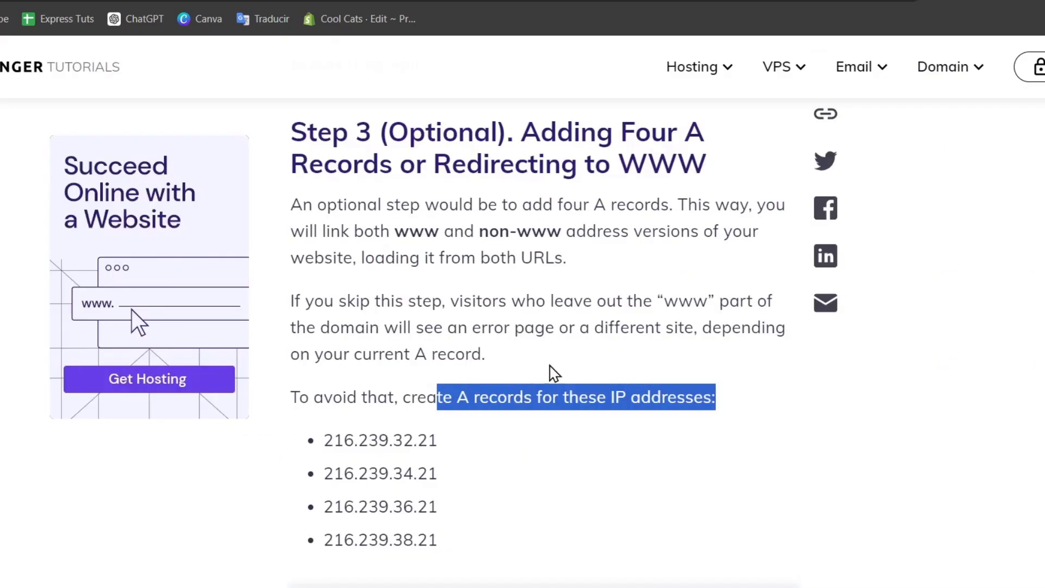
drag(438, 441, 322, 442)
key(ctrl+c)
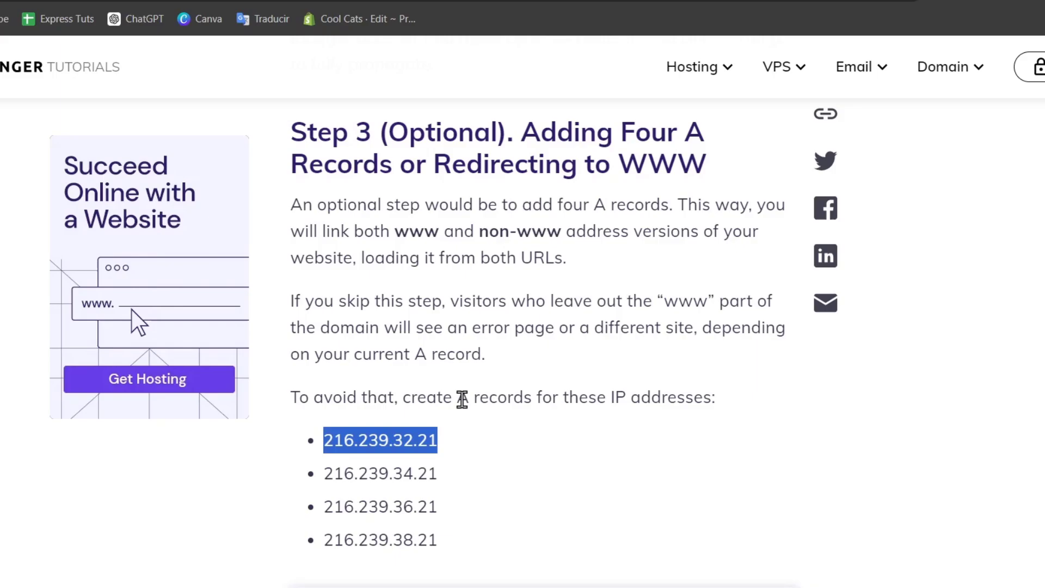
key(ctrl+Tab)
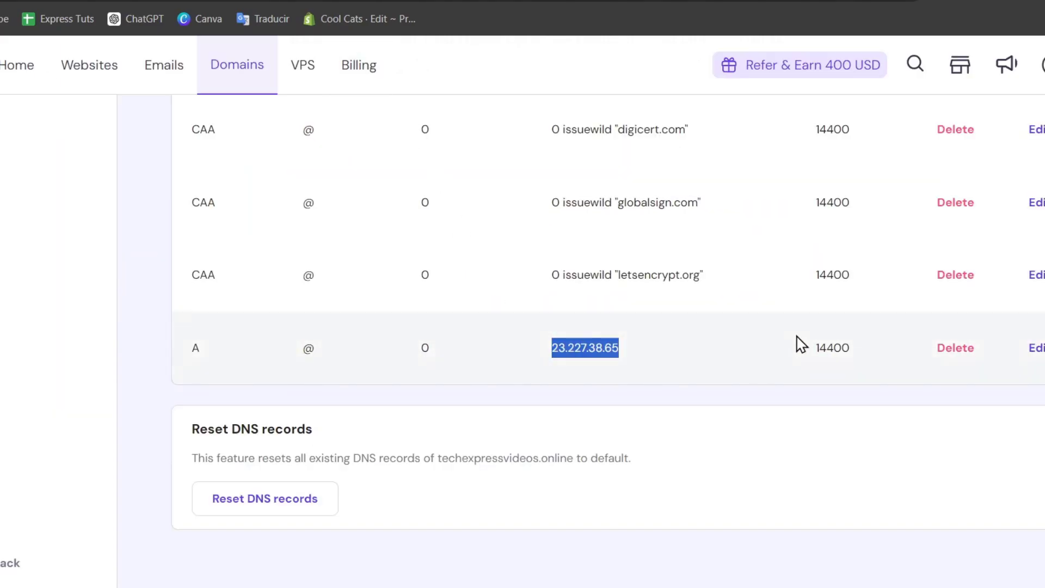
Replace the @ A record's 23.227.38.65 with 216.239.32.21 and update it
click(1035, 347)
drag(459, 333, 296, 341)
key(ctrl+v)
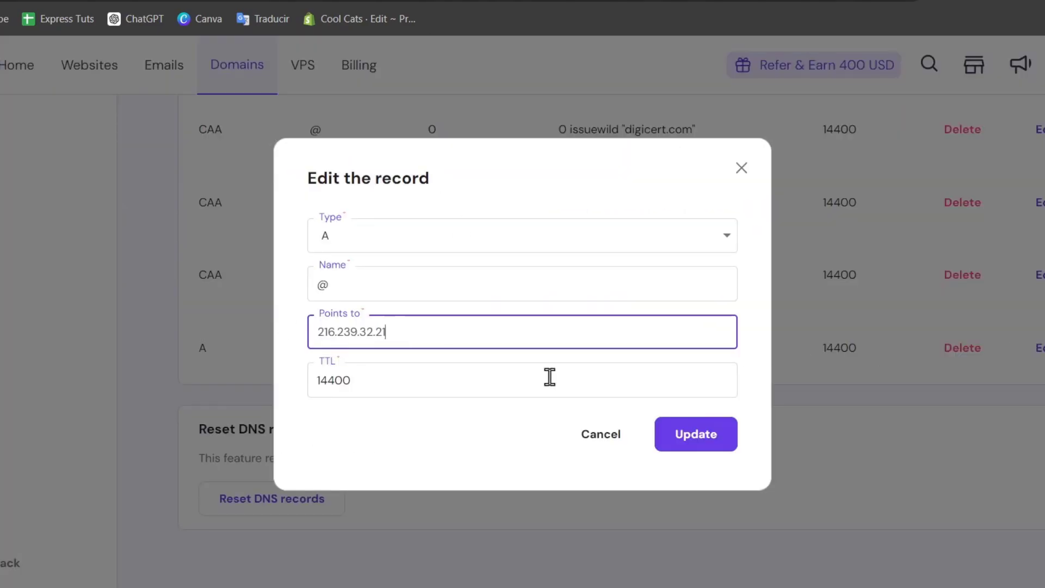
click(727, 436)
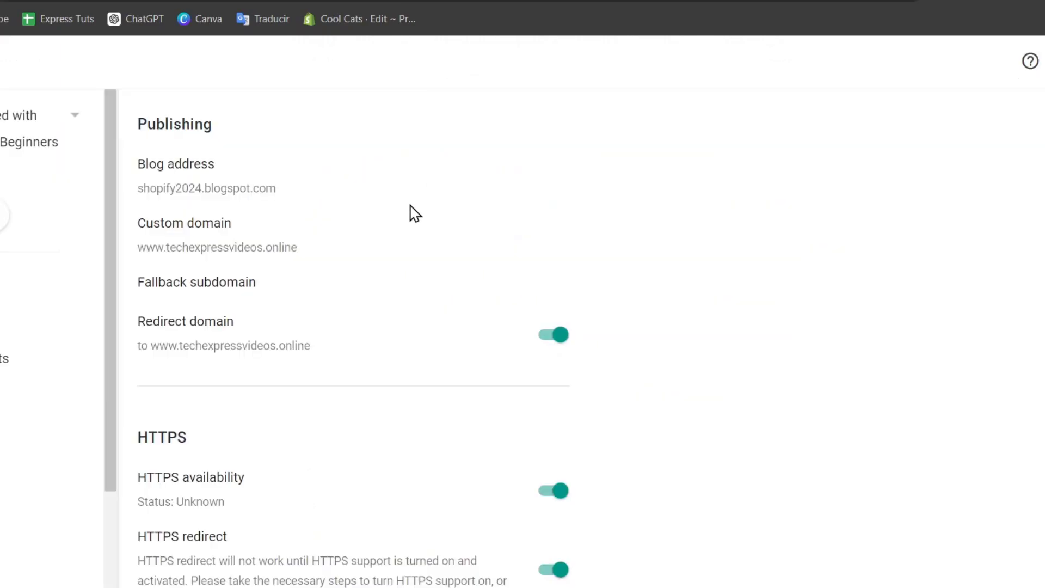
click(264, 247)
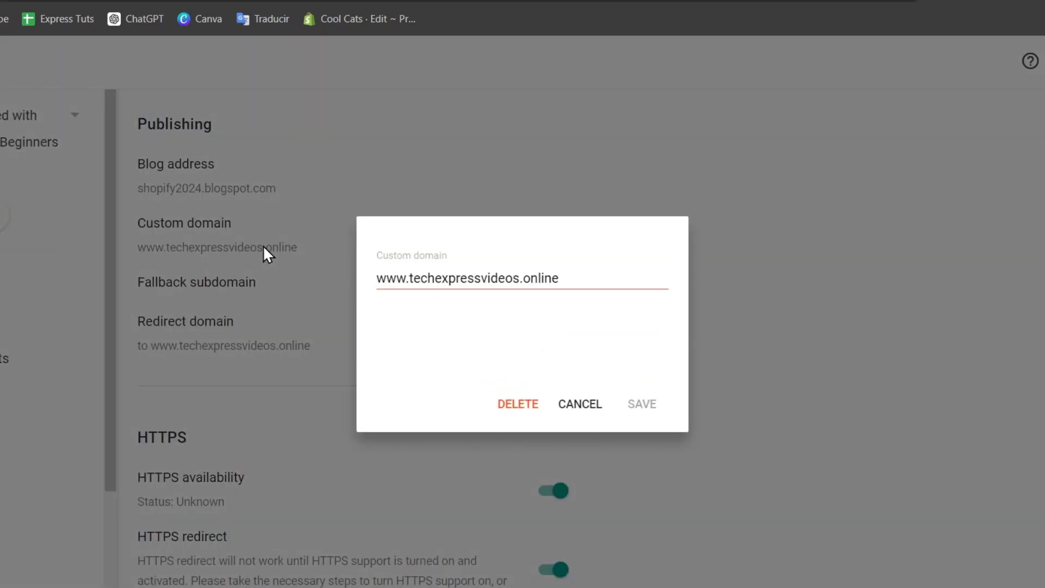
click(579, 406)
scroll(472, 434, down, 1)
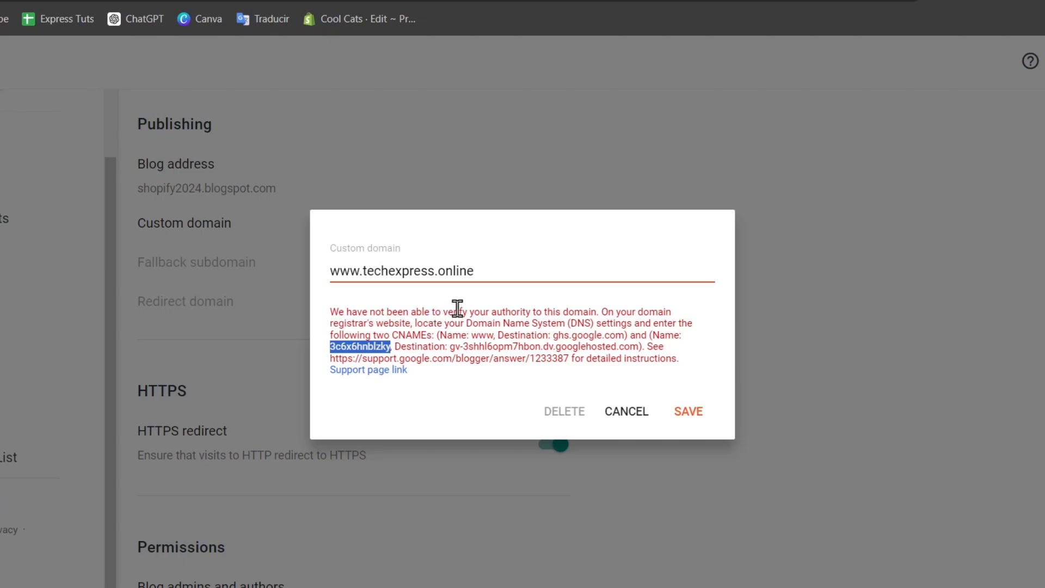
drag(577, 322, 595, 325)
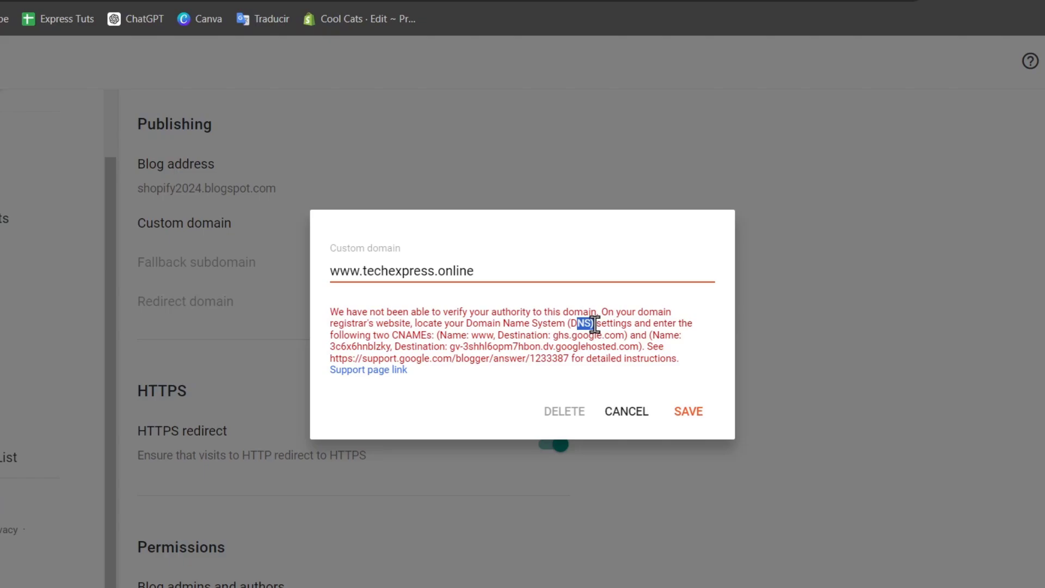
drag(435, 335, 610, 333)
click(627, 333)
drag(456, 346, 546, 353)
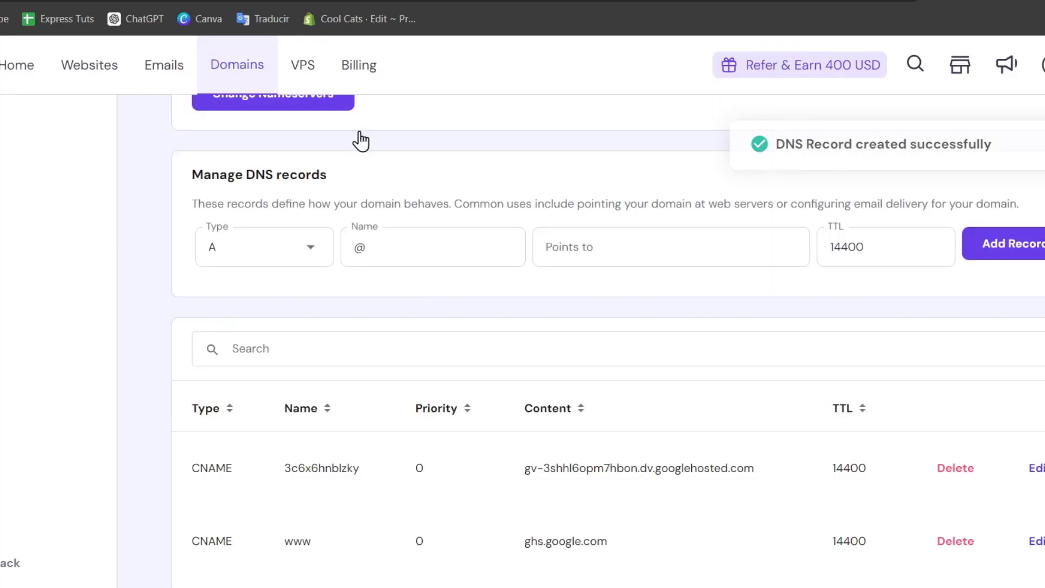
scroll(505, 348, down, 3)
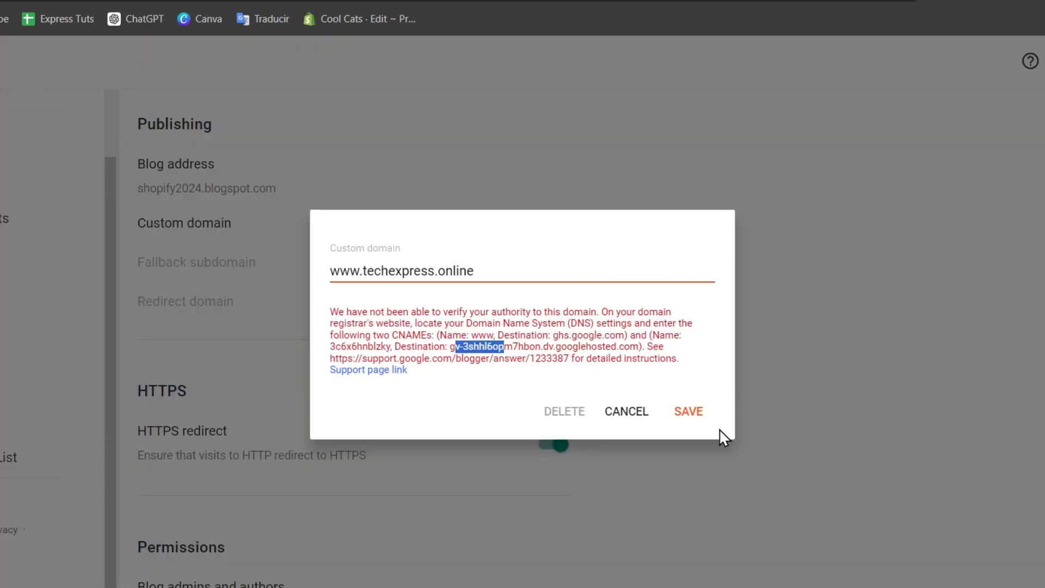
click(700, 423)
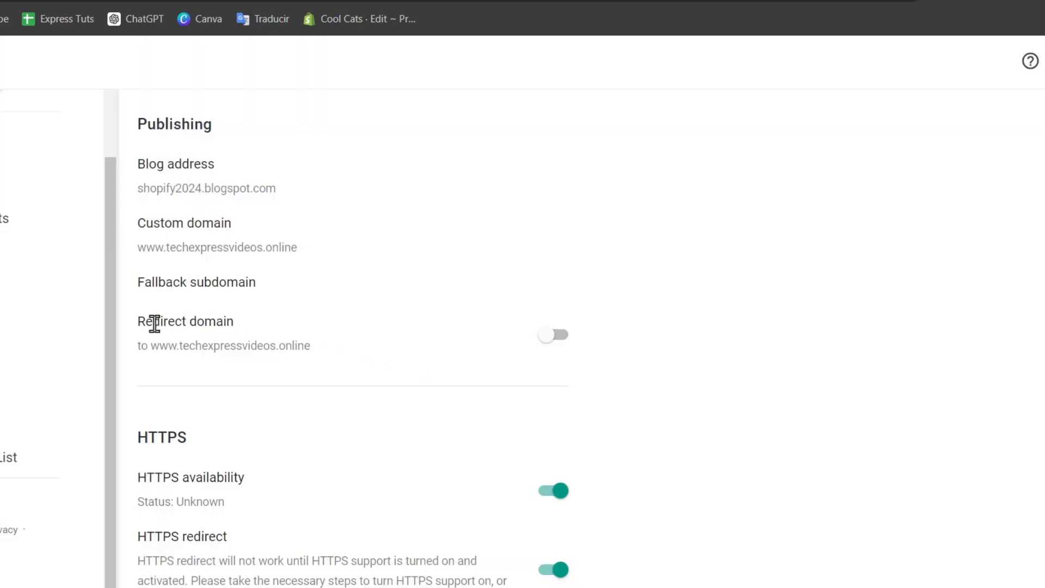
drag(154, 322, 248, 332)
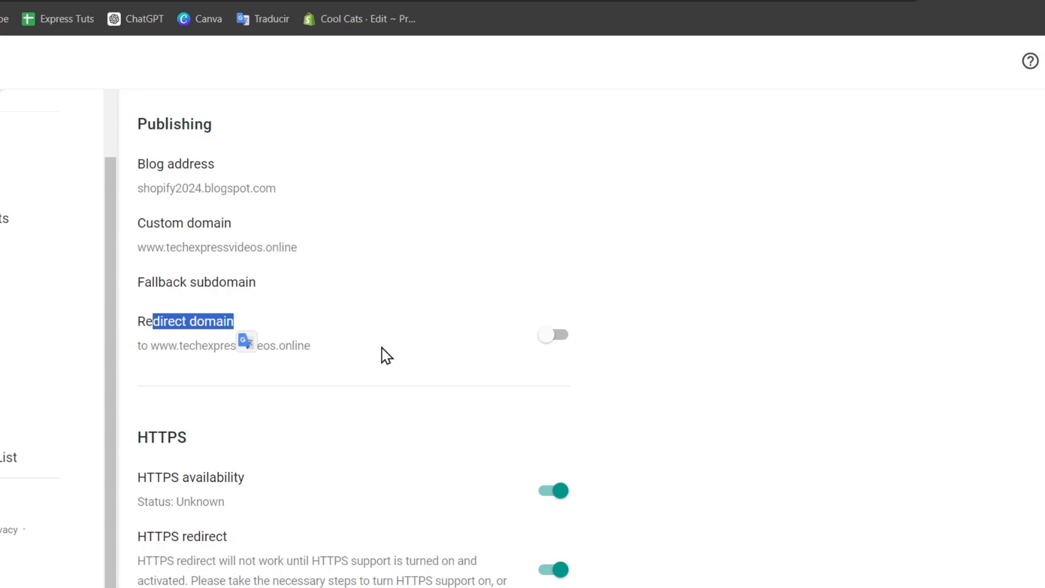
click(559, 341)
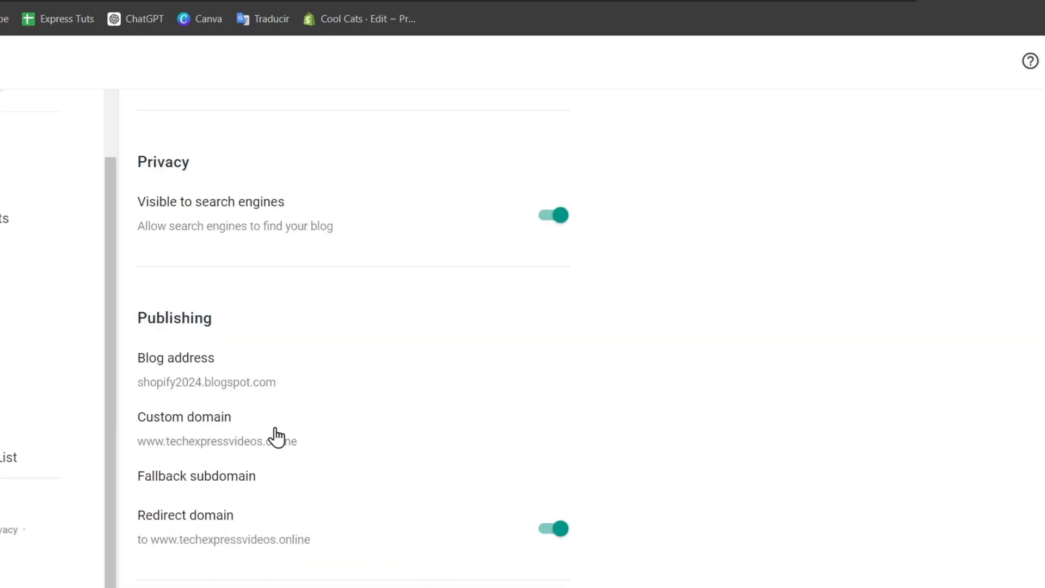
click(259, 441)
click(581, 278)
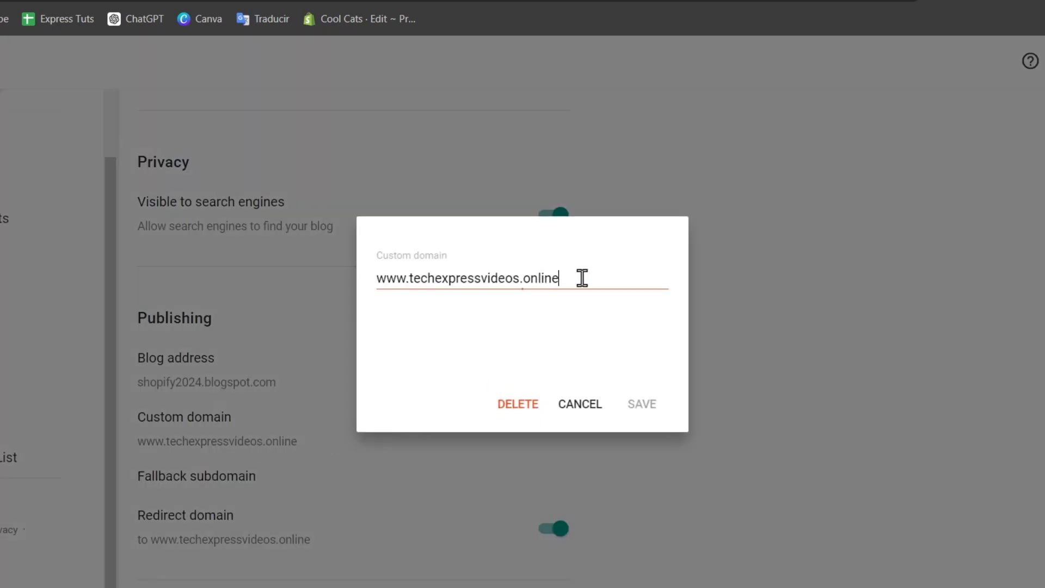
key(ctrl+a)
key(ctrl+c)
key(ctrl+t)
key(ctrl+v)
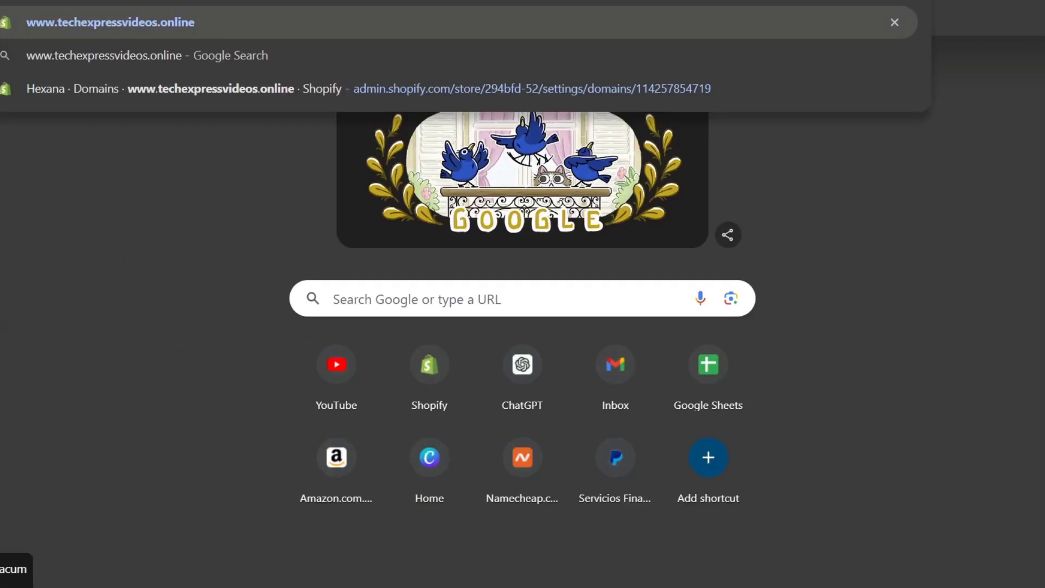
key(Return)
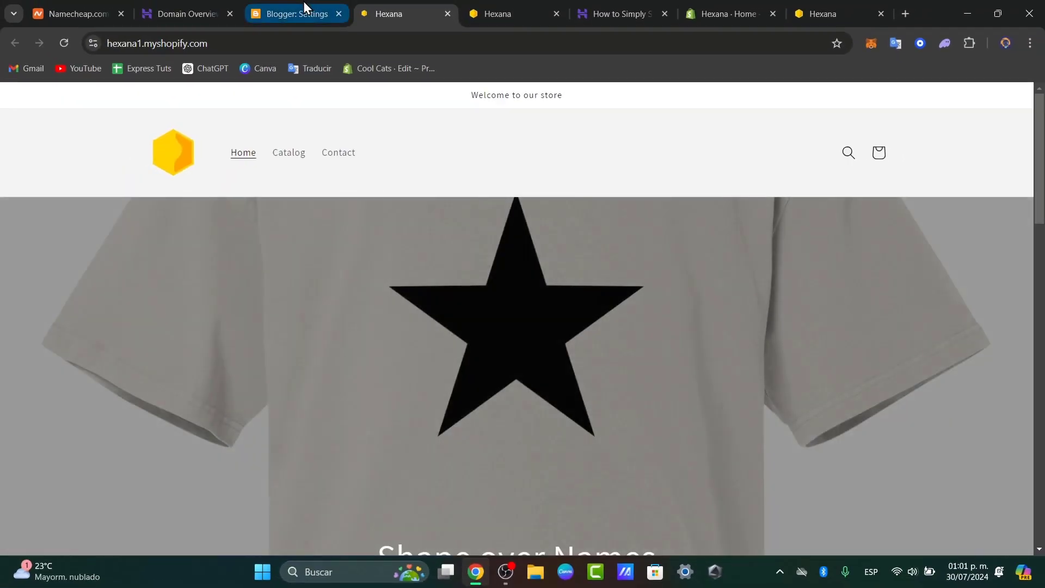
mouse_move(302, 1)
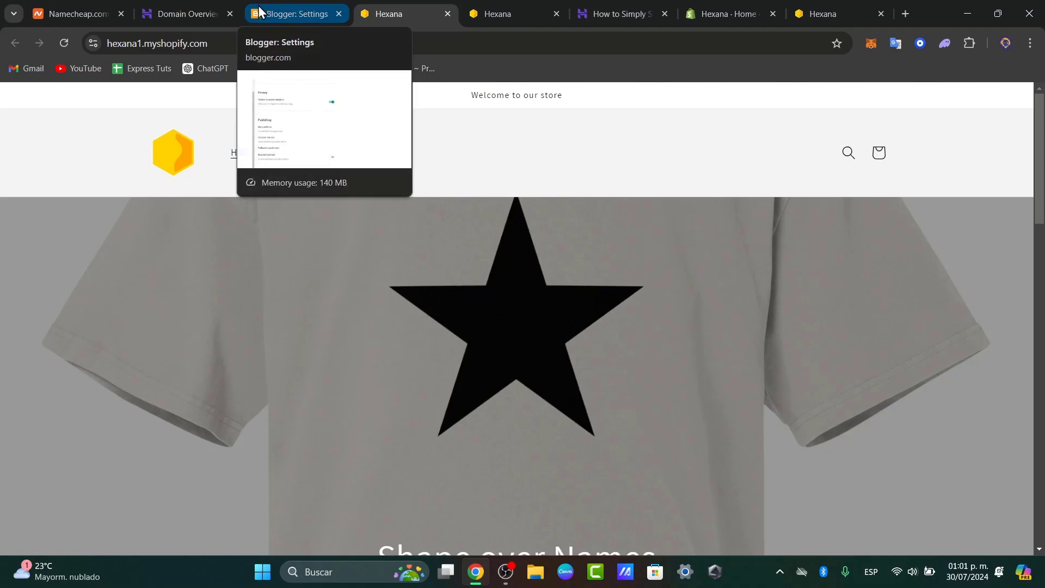
click(175, 3)
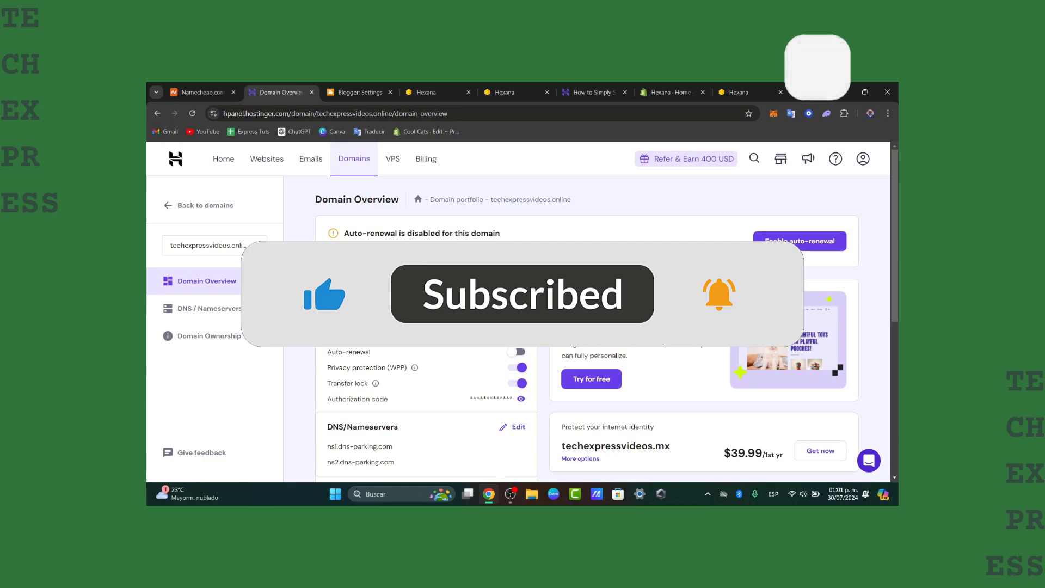
double_click(409, 297)
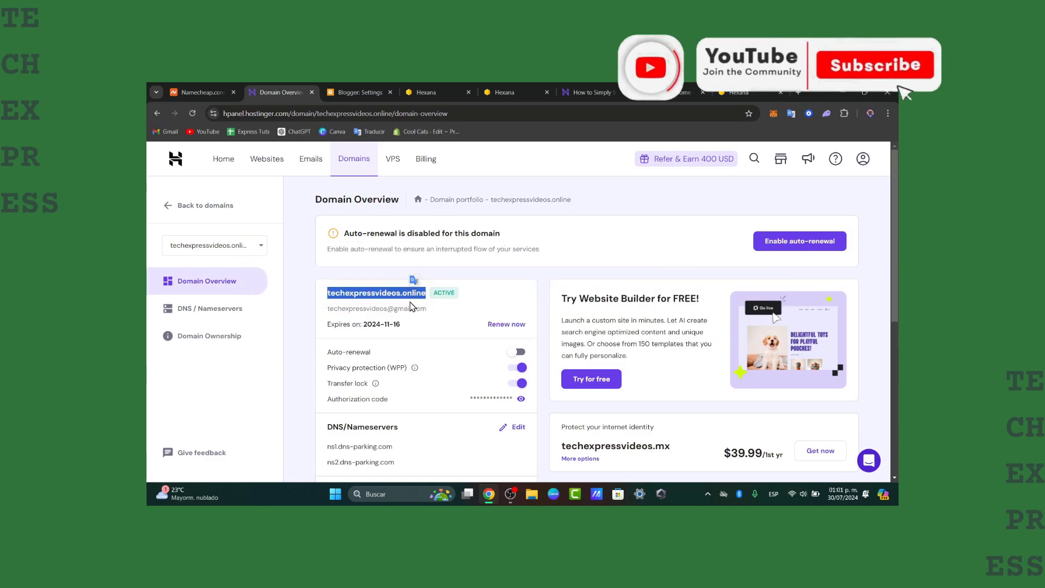